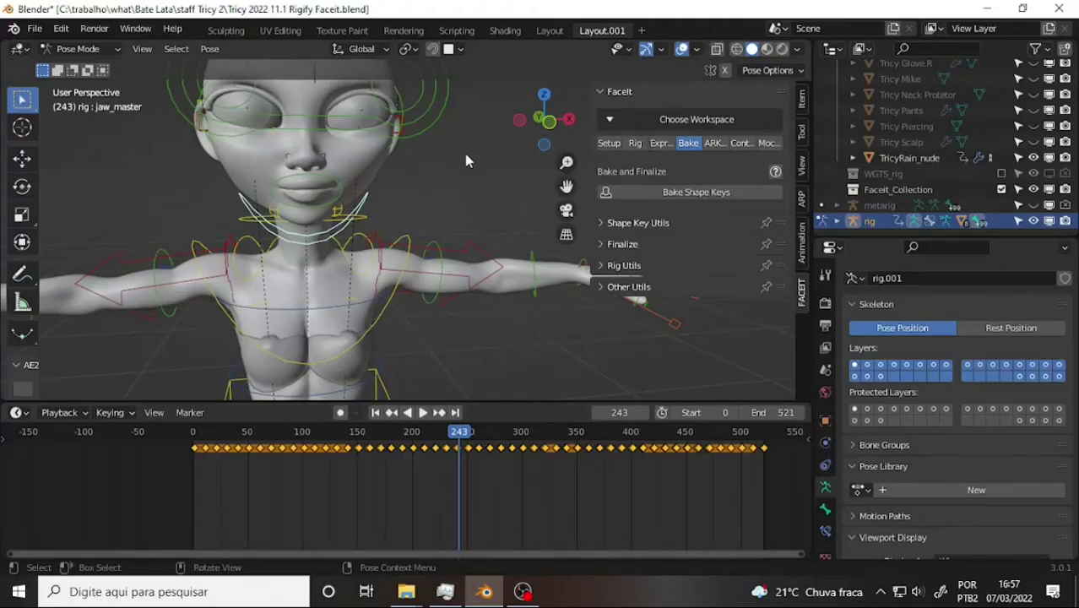
# Play the facial test animation and scrub the playhead from frame 0 to frame 521.
pyautogui.moveTo(466, 160)
pyautogui.mouseDown(button='middle')
pyautogui.moveTo(403, 169)
pyautogui.moveTo(493, 150)
pyautogui.moveTo(482, 157)
pyautogui.mouseUp(button='middle')
pyautogui.scroll(-2, 473, 153)
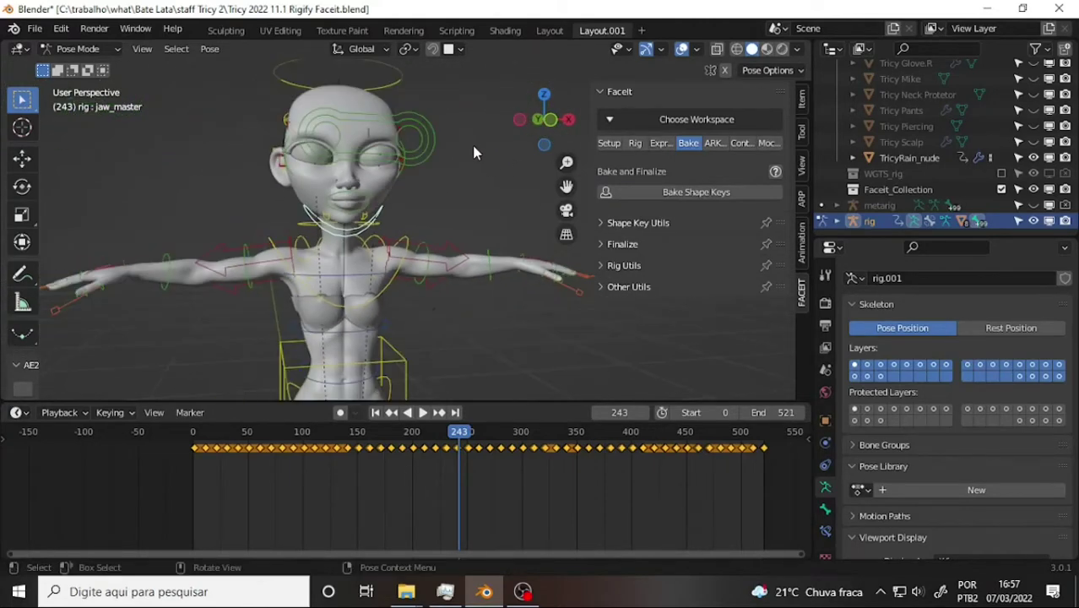
pyautogui.scroll(1, 474, 153)
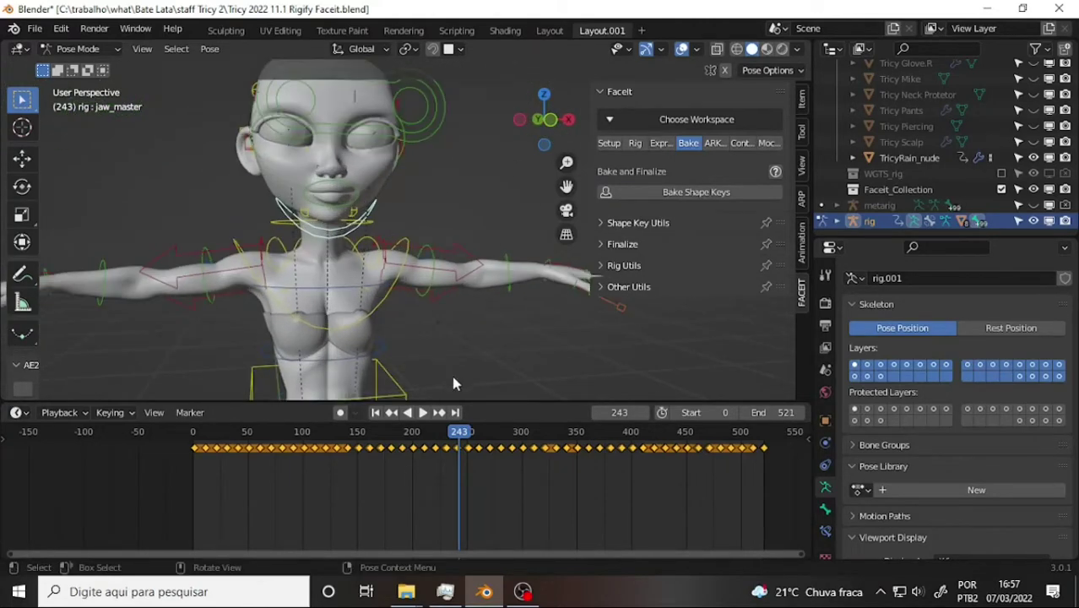
pyautogui.click(422, 412)
pyautogui.moveTo(421, 432); pyautogui.dragTo(154, 443)
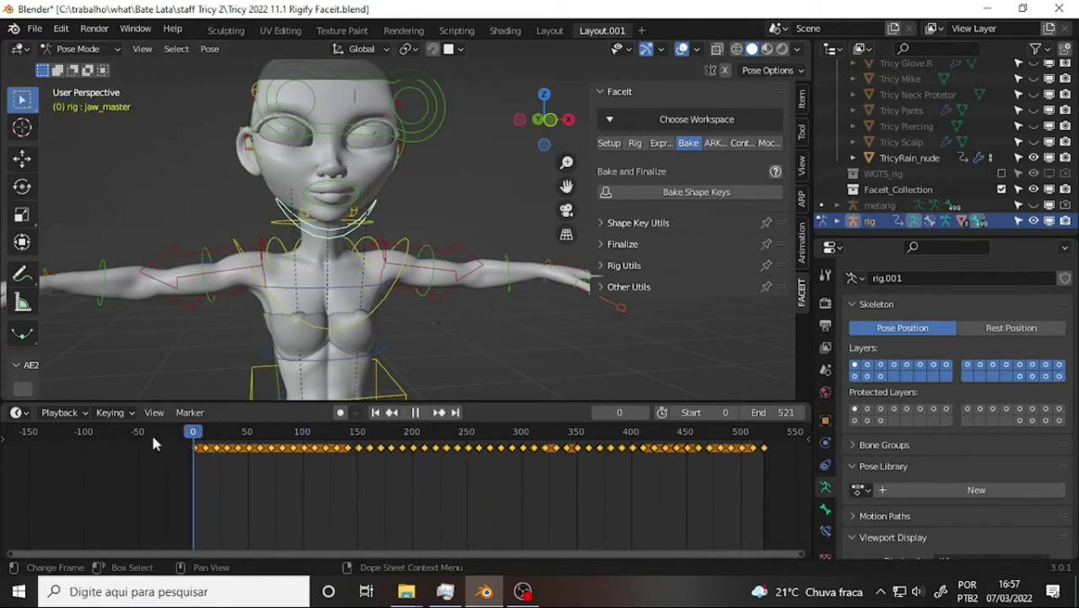
pyautogui.moveTo(361, 446)
pyautogui.mouseDown()
pyautogui.moveTo(767, 453)
pyautogui.moveTo(267, 487)
pyautogui.moveTo(167, 476)
pyautogui.moveTo(763, 490)
pyautogui.mouseUp()
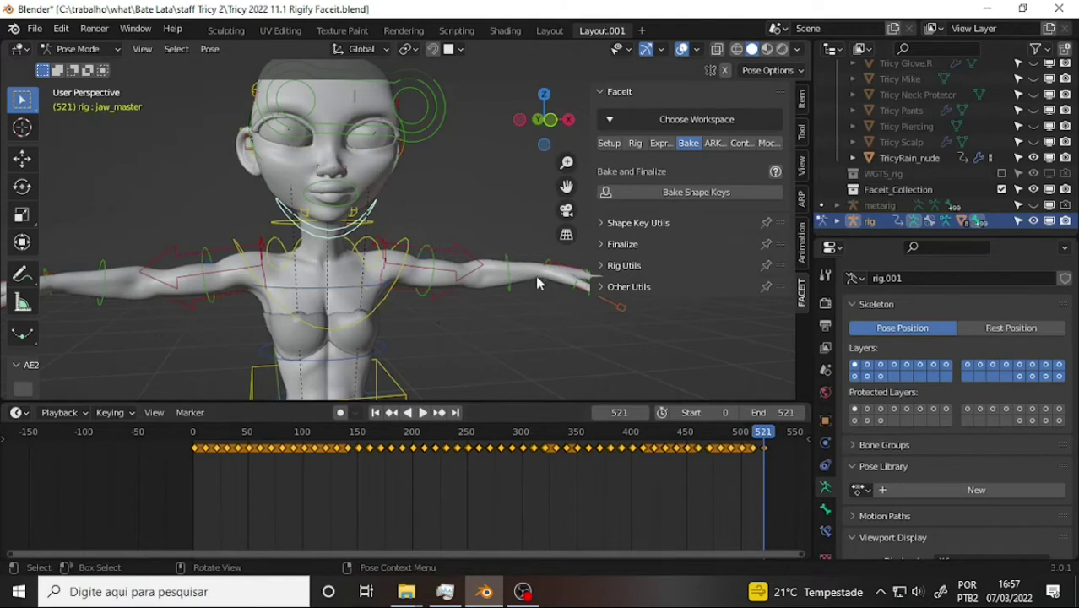
pyautogui.click(78, 48)
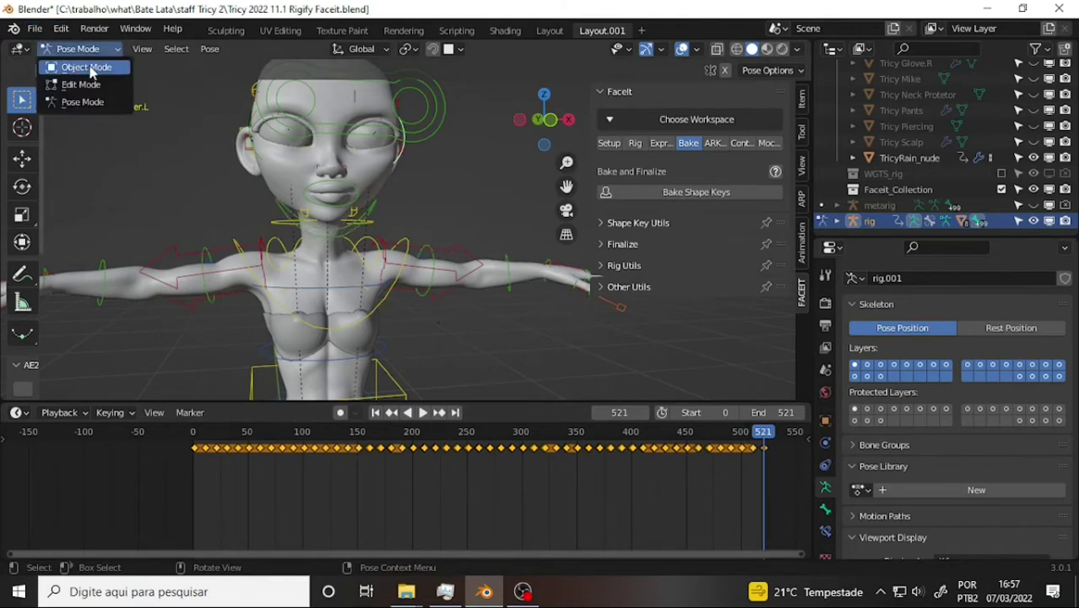
pyautogui.click(91, 67)
pyautogui.click(342, 101)
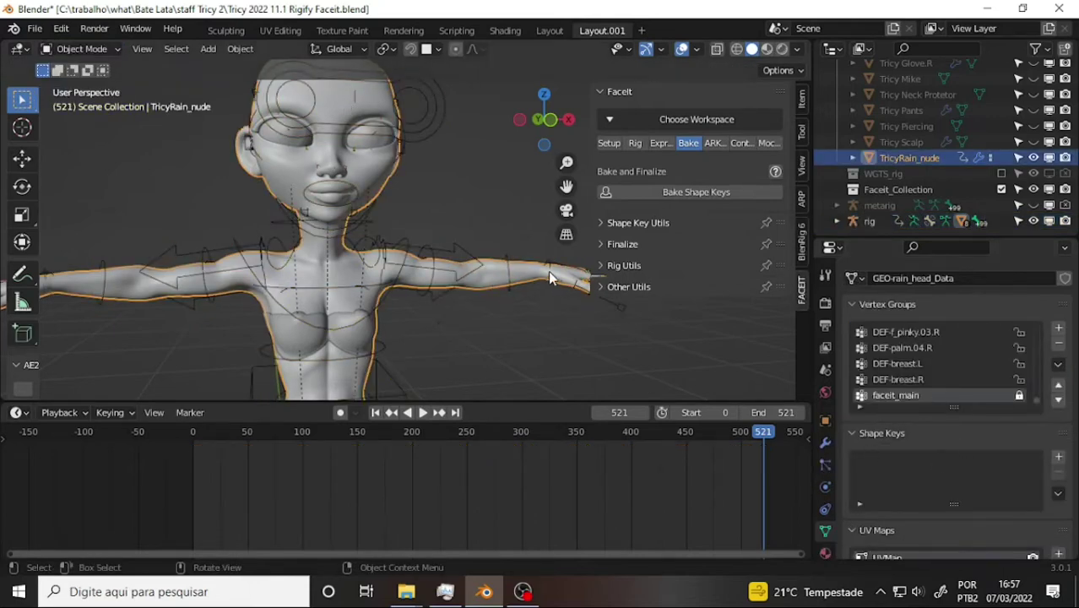
pyautogui.click(689, 190)
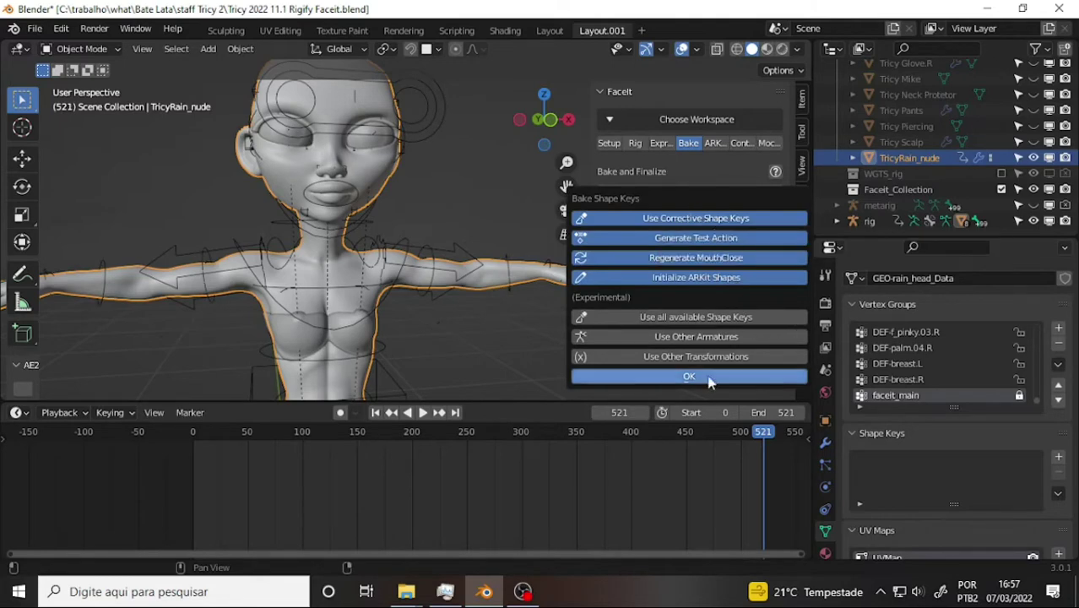
pyautogui.click(680, 377)
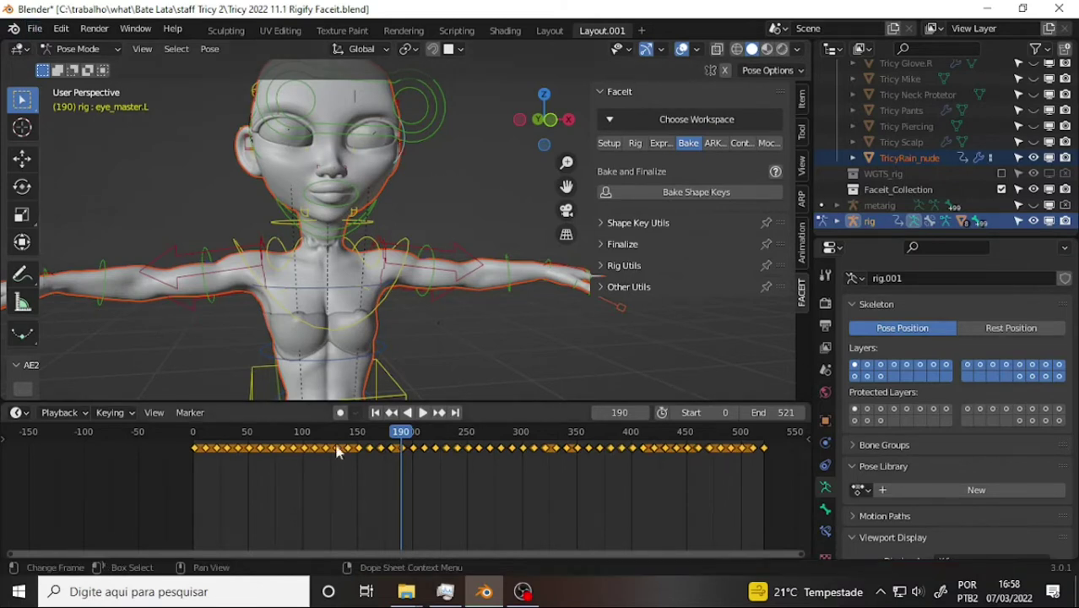
# Scrub through the facial animation and scroll the Faceit panel to the bake options.
pyautogui.moveTo(405, 438)
pyautogui.mouseDown()
pyautogui.moveTo(204, 435)
pyautogui.moveTo(688, 445)
pyautogui.mouseUp()
pyautogui.scroll(-2, 975, 477)
pyautogui.scroll(-3, 975, 477)
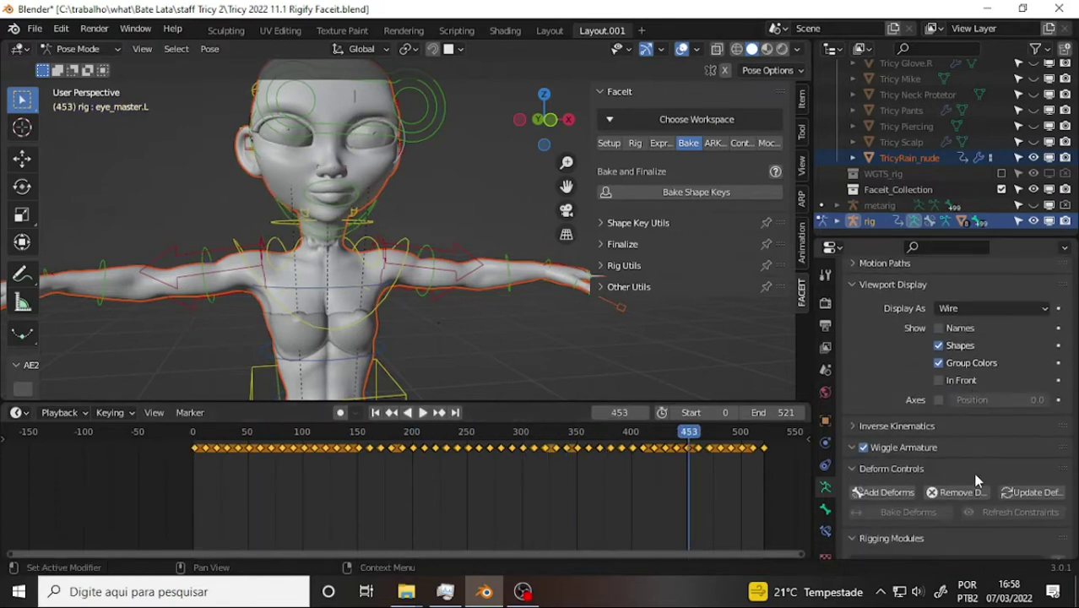
pyautogui.scroll(-3, 977, 482)
pyautogui.scroll(1, 975, 478)
pyautogui.scroll(3, 975, 479)
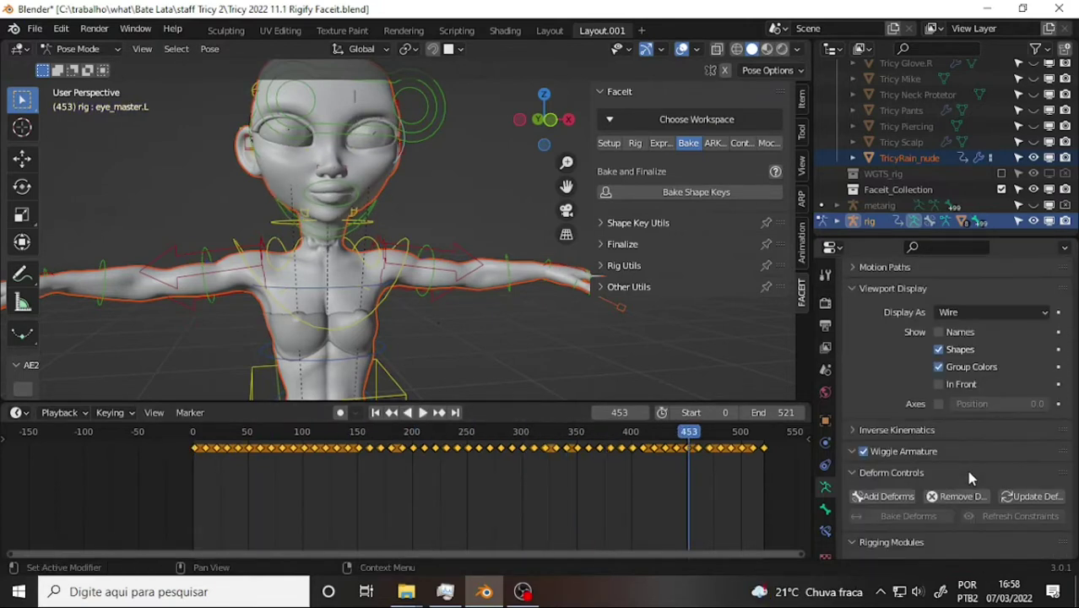
pyautogui.scroll(5, 968, 477)
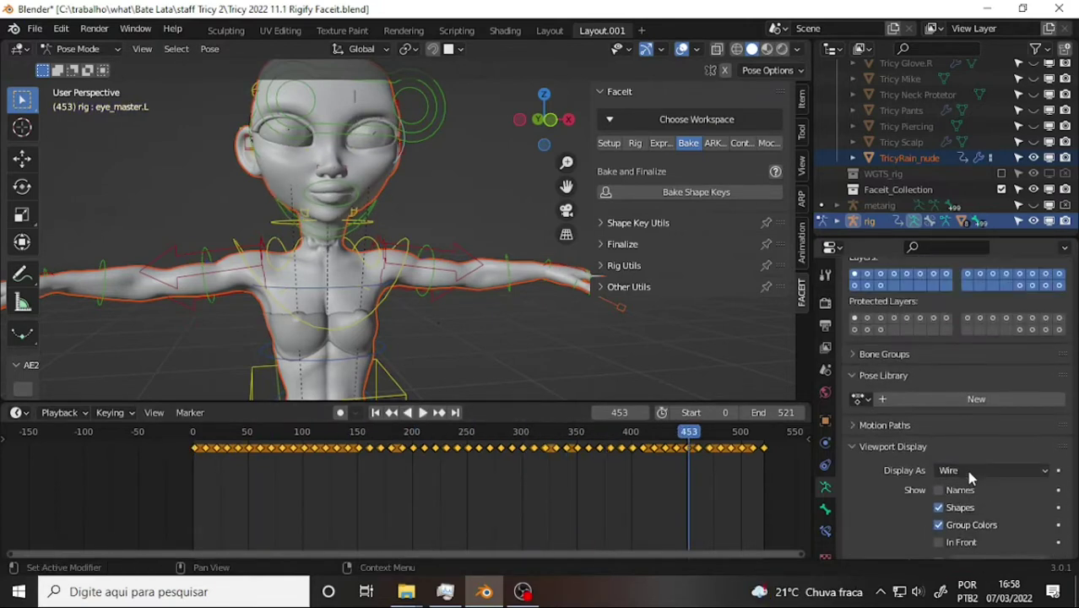
# Bake shape keys with Generate Test Action, Regenerate MouthClose and Initialize ARKit Shapes unticked.
pyautogui.click(694, 194)
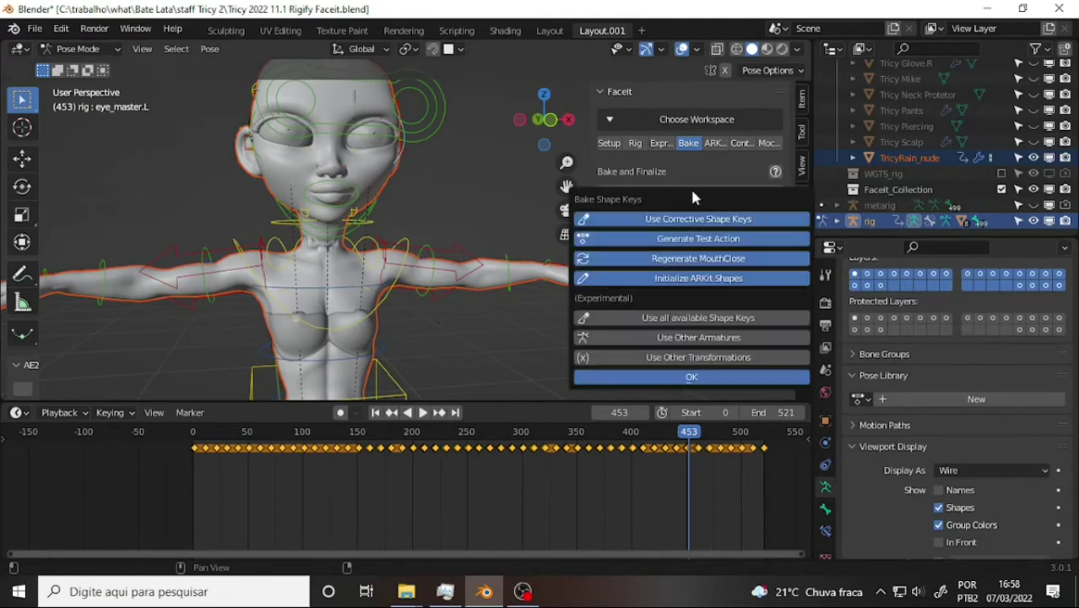
pyautogui.click(679, 239)
pyautogui.click(682, 259)
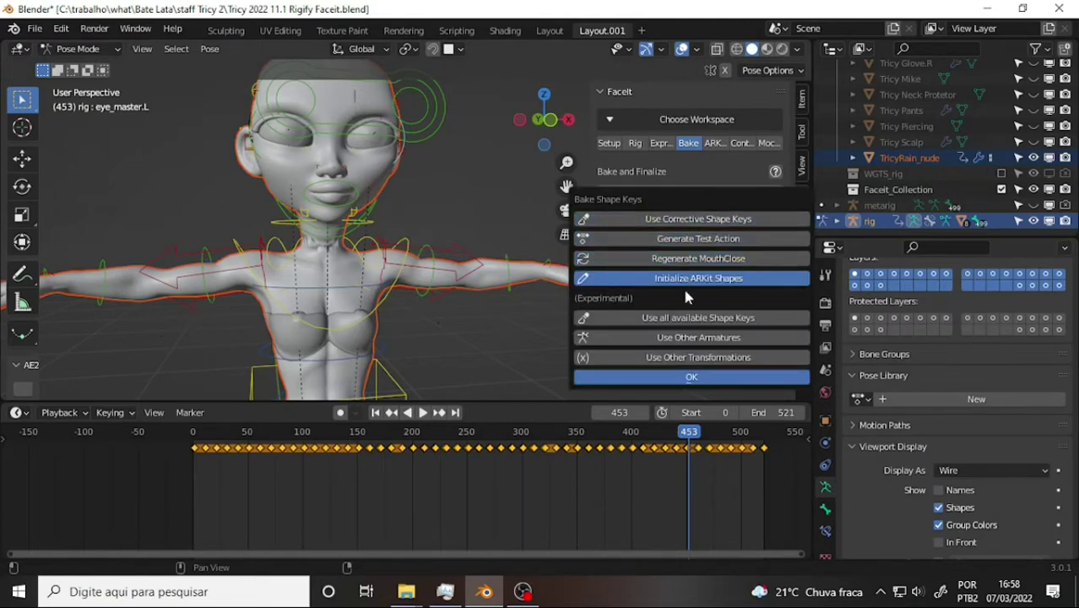
pyautogui.click(697, 280)
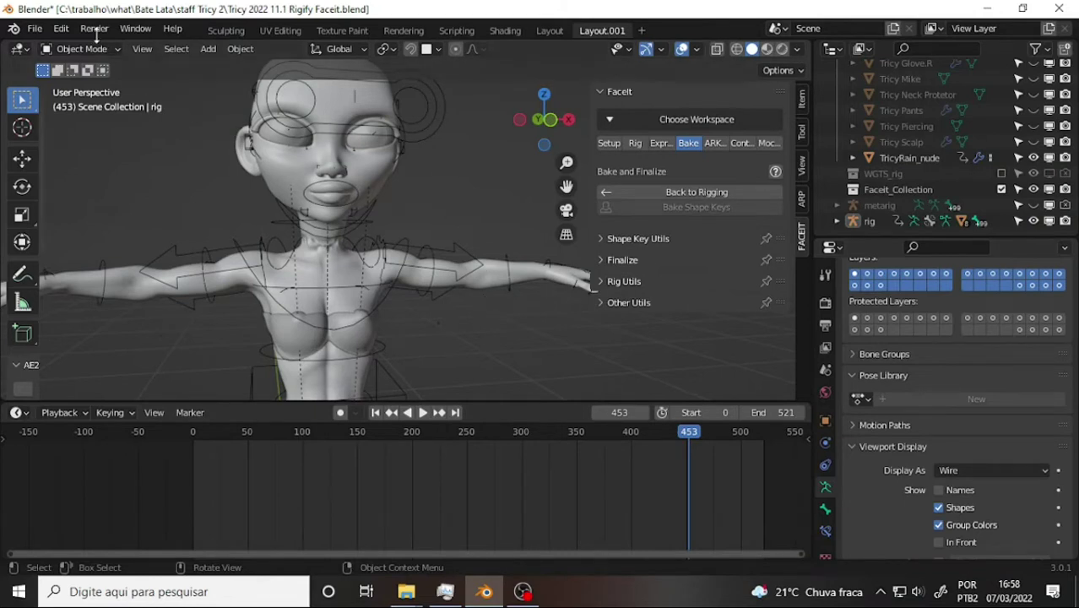
# Select the TricyRain_nude mesh and browse its baked shape keys, such as eyeBlinkLeft and eyeLookDownLeft.
pyautogui.click(35, 28)
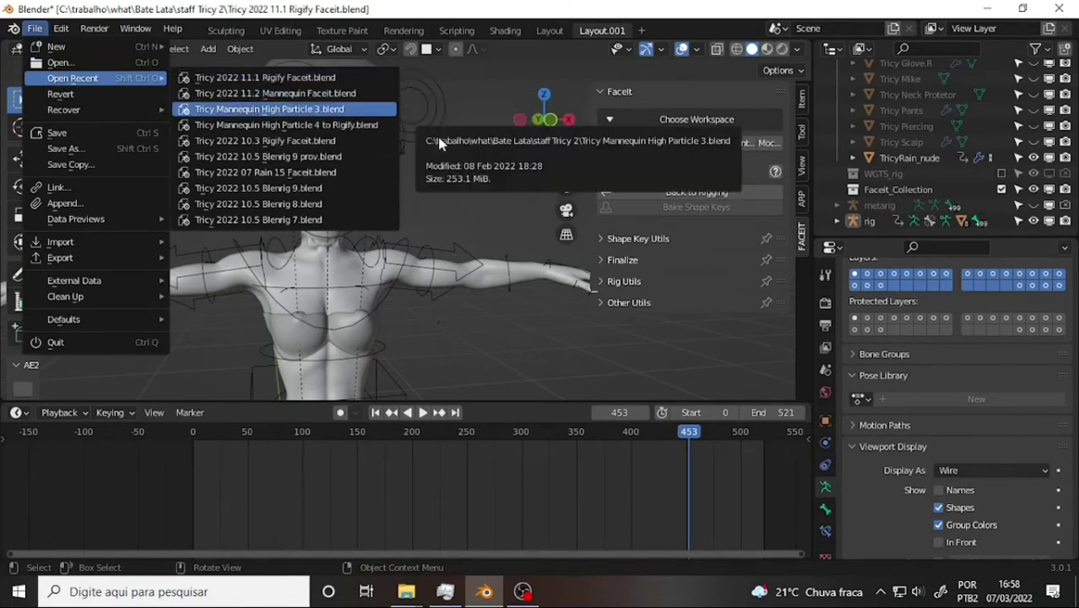
pyautogui.moveTo(72, 78)
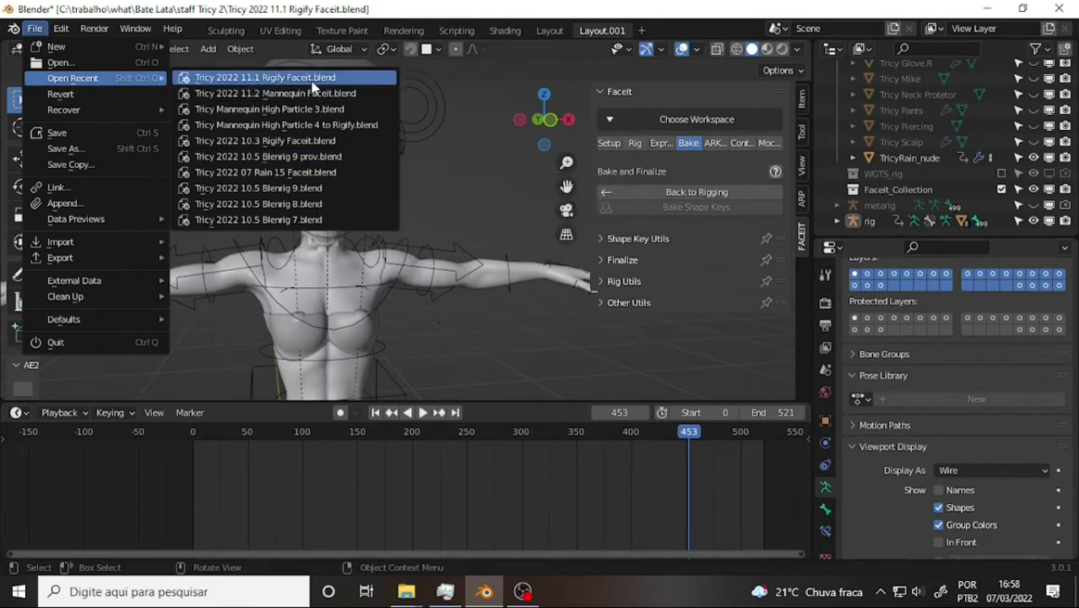
pyautogui.click(445, 253)
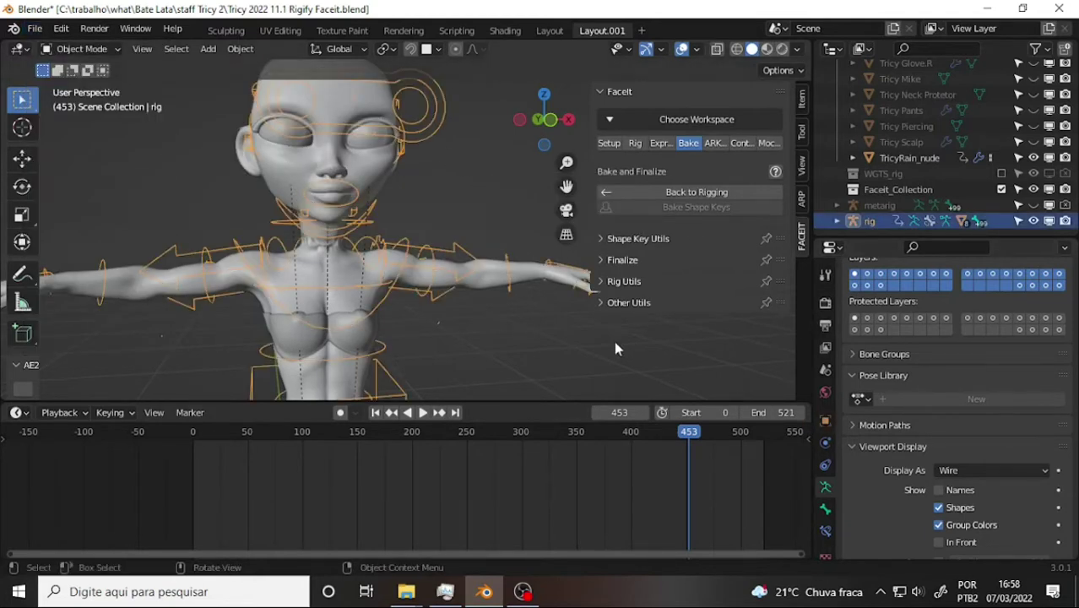
pyautogui.click(494, 281)
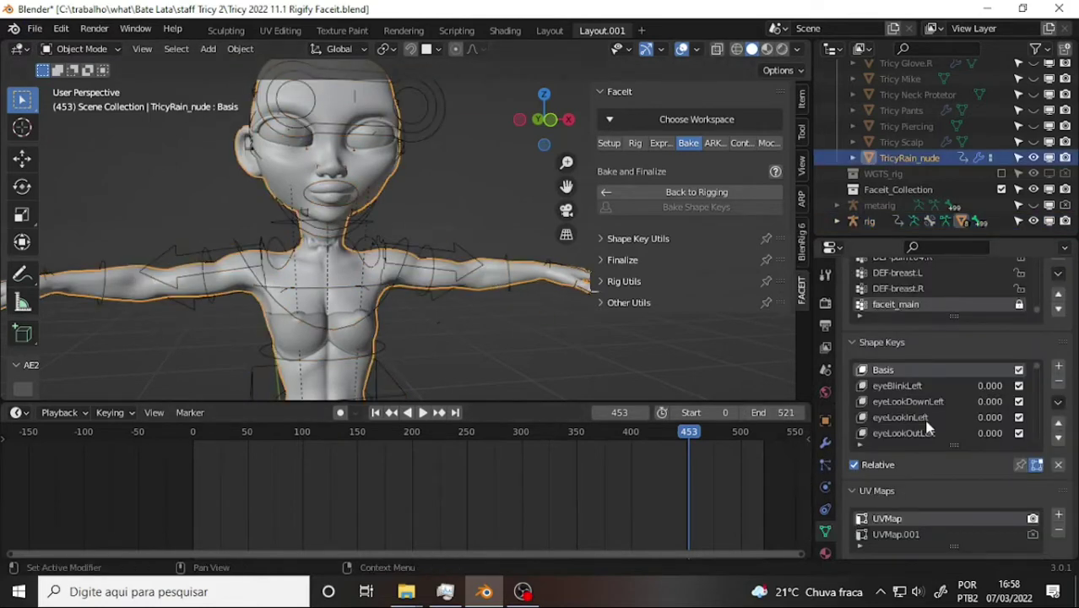
pyautogui.scroll(-2, 932, 405)
pyautogui.scroll(1, 935, 433)
pyautogui.scroll(-1, 936, 422)
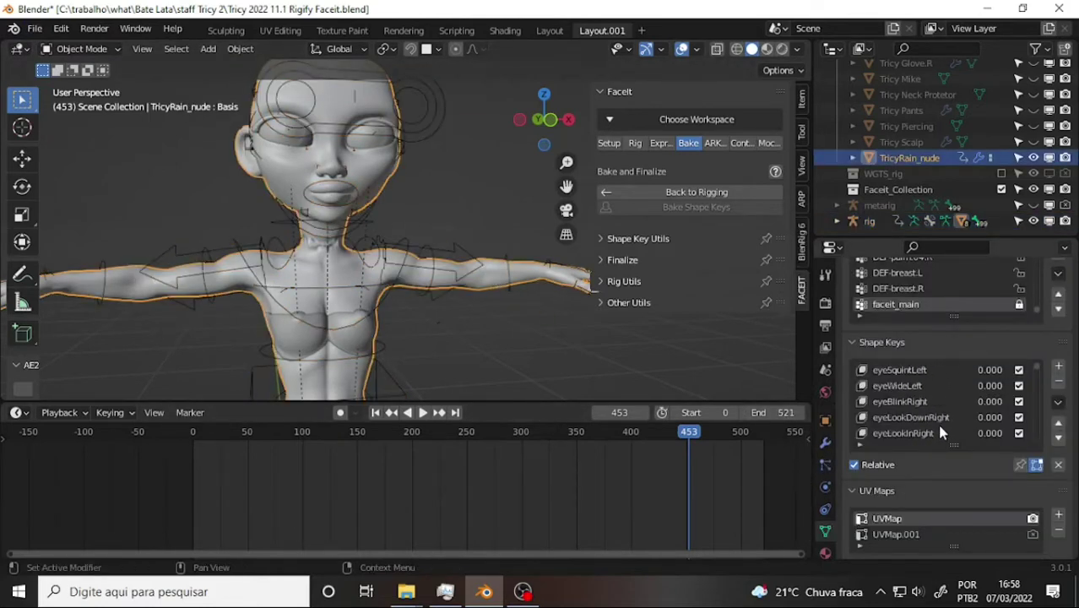
pyautogui.scroll(1, 935, 413)
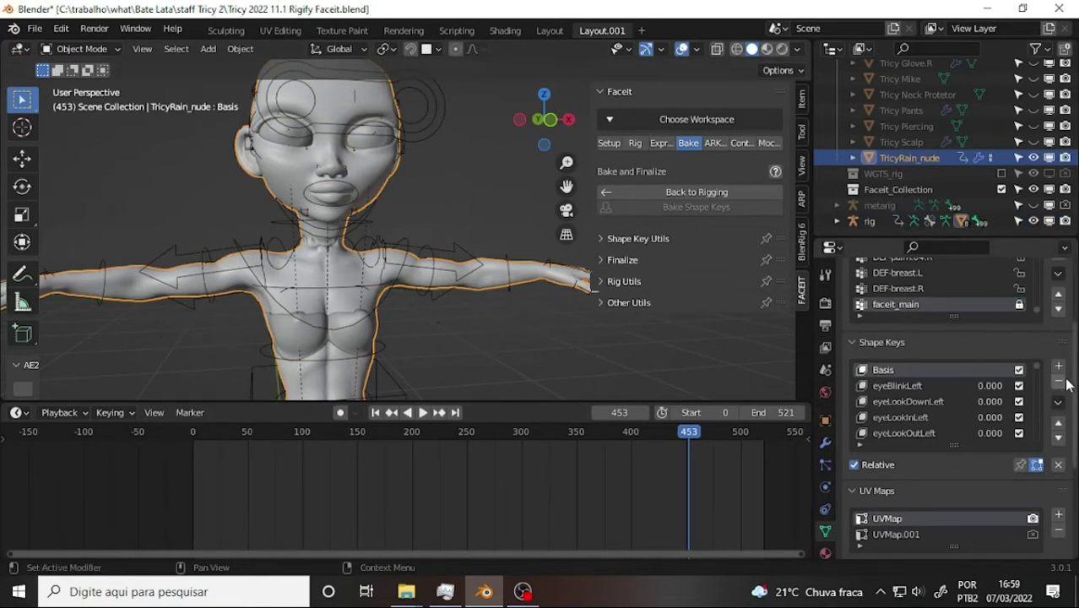
pyautogui.click(1058, 402)
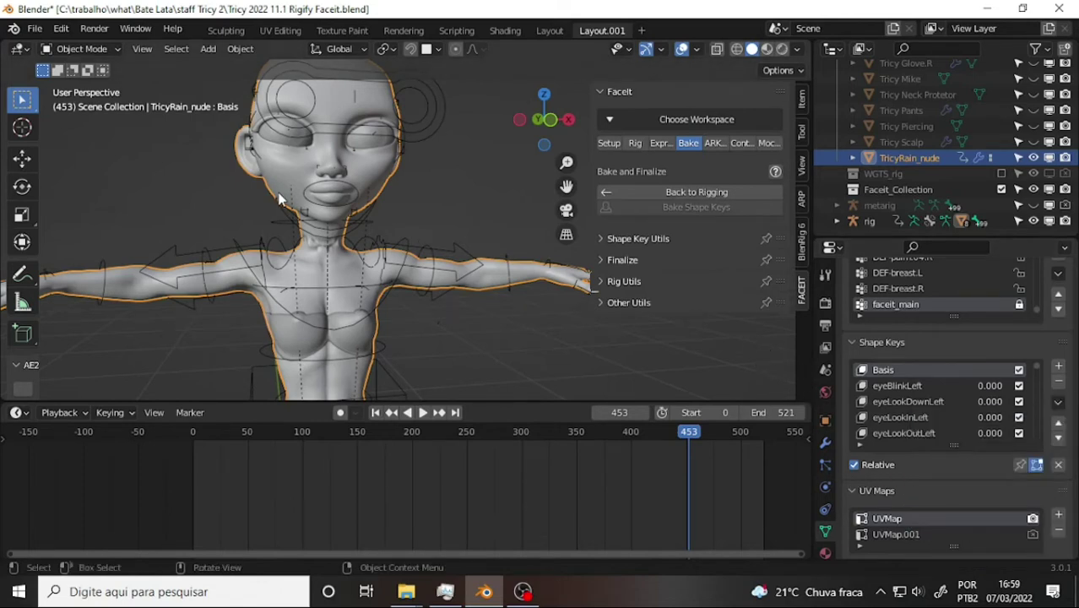
# Save the blend file.
pyautogui.click(34, 28)
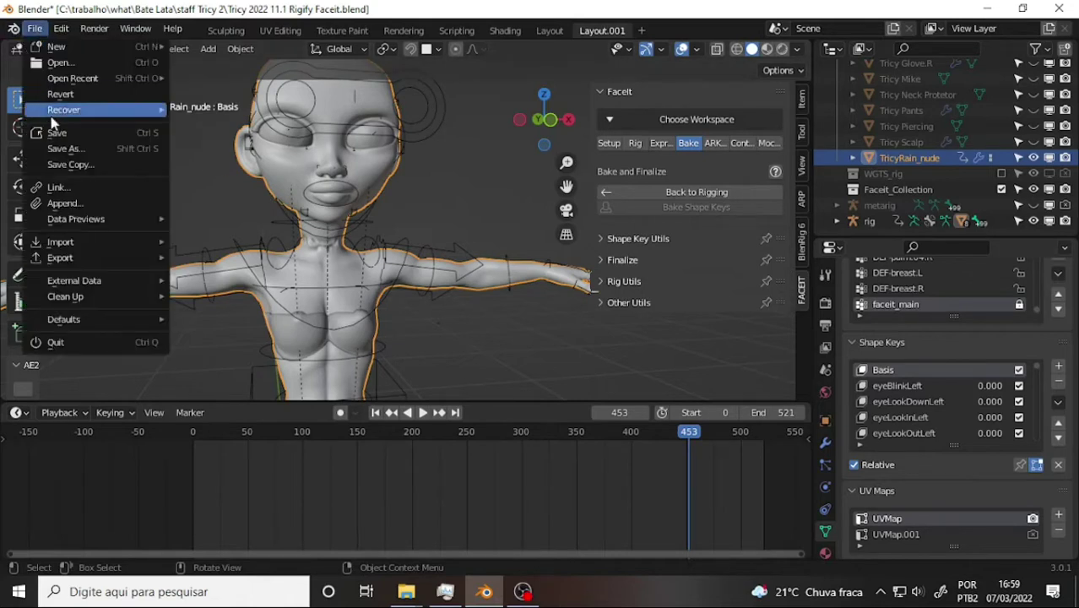
pyautogui.click(59, 135)
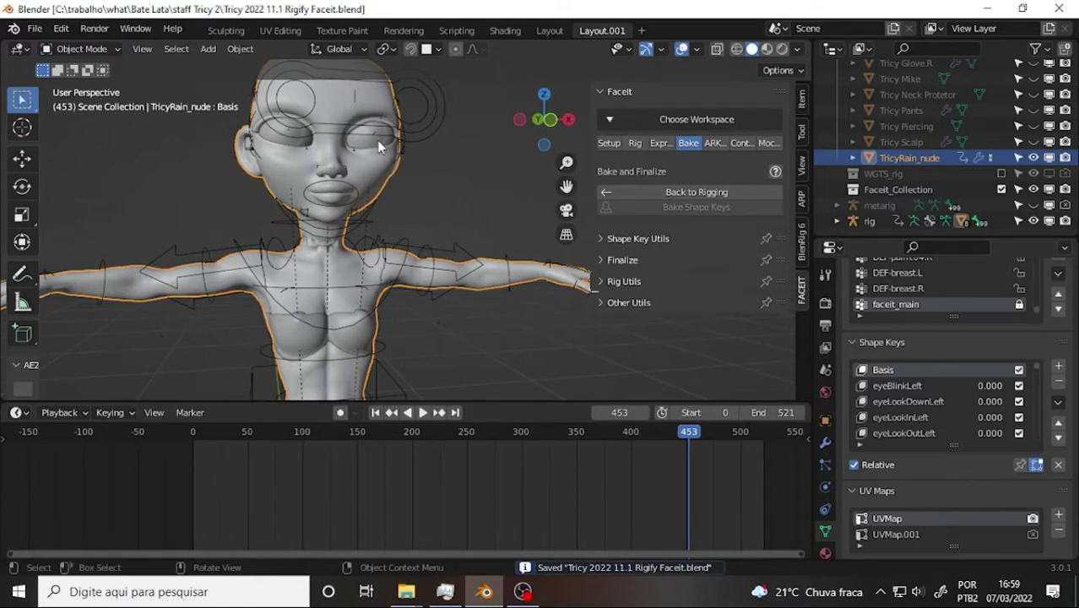
pyautogui.scroll(2, 429, 170)
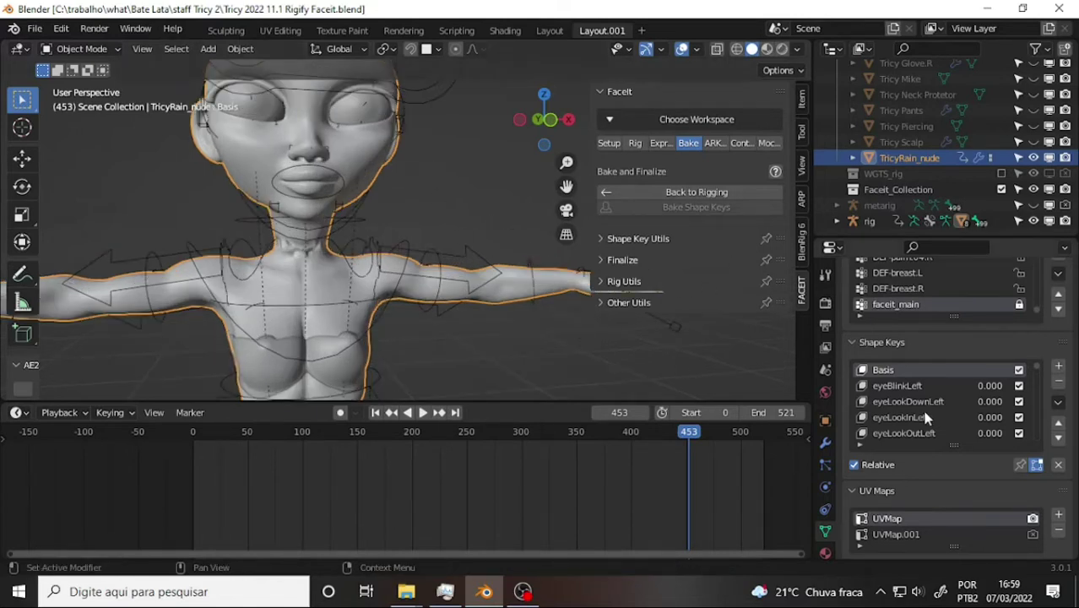
# Collapse the body mesh's Armature and Subdivision modifier panels.
pyautogui.click(825, 442)
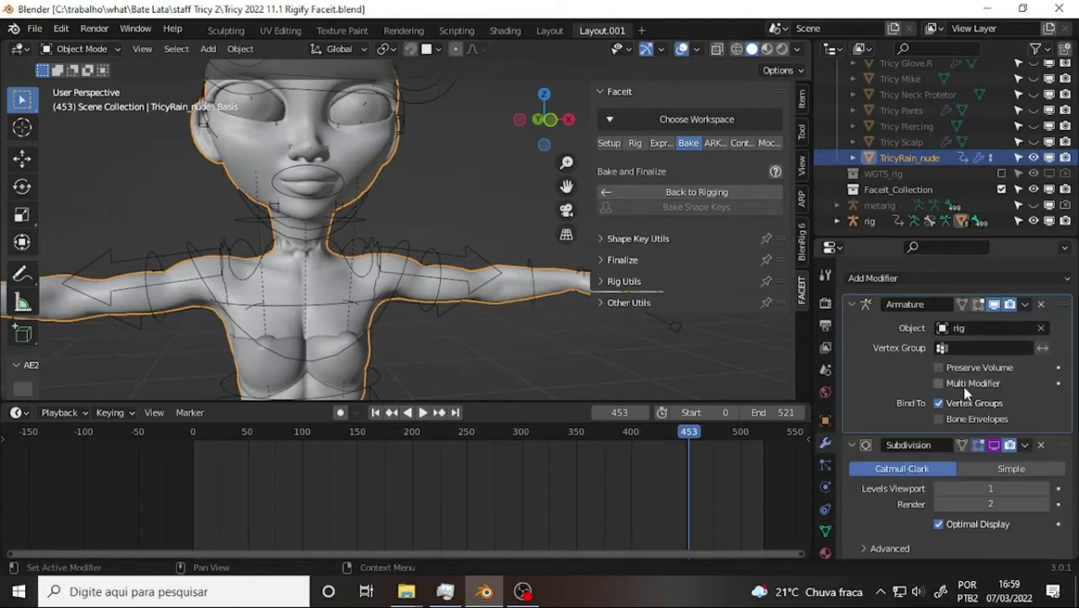
pyautogui.click(851, 304)
pyautogui.click(851, 347)
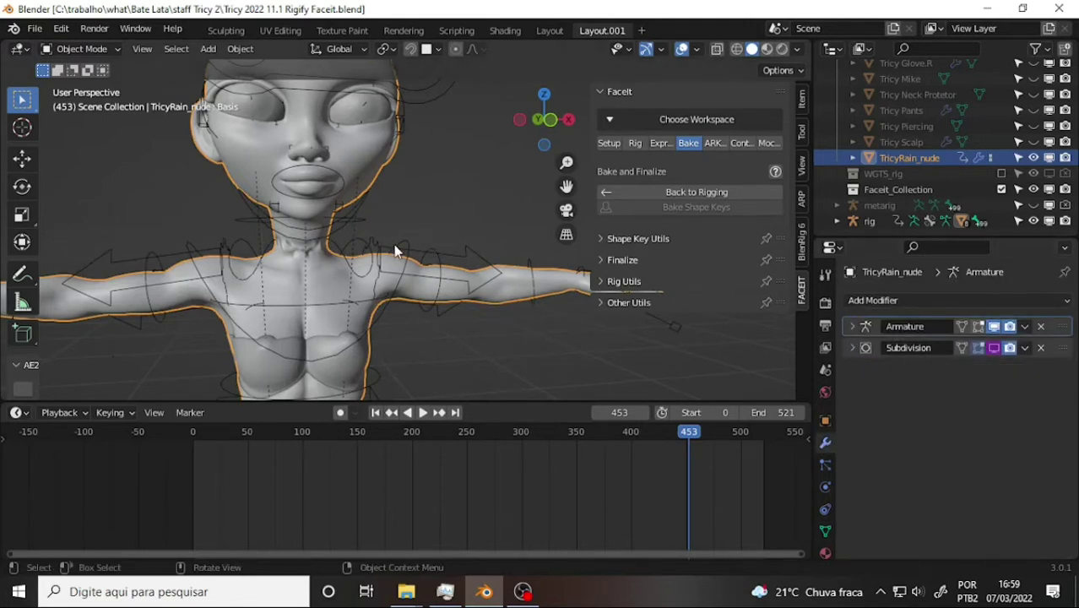
# Make the Abi_Hoodie.002 garment visible in the viewport again from the Outliner.
pyautogui.scroll(3, 935, 150)
pyautogui.scroll(2, 942, 143)
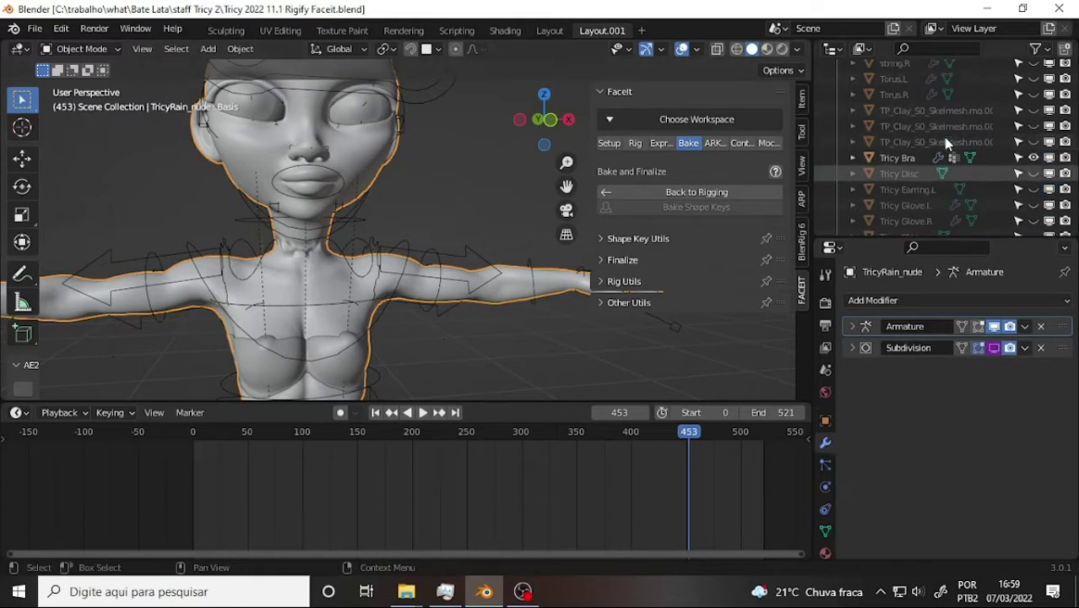
pyautogui.scroll(2, 945, 142)
pyautogui.scroll(5, 941, 135)
pyautogui.scroll(3, 935, 129)
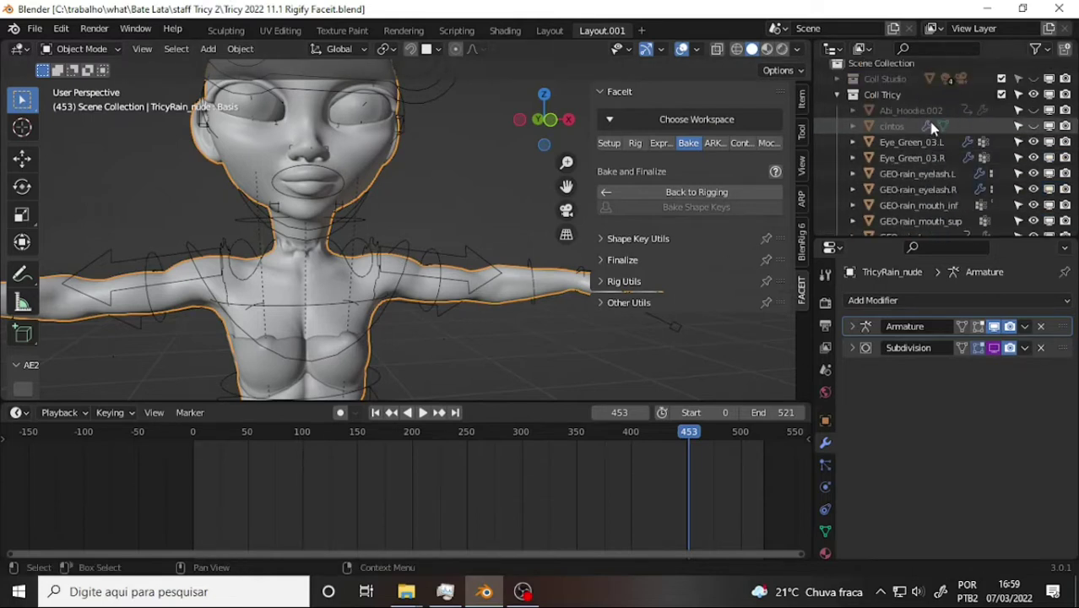
pyautogui.click(1034, 111)
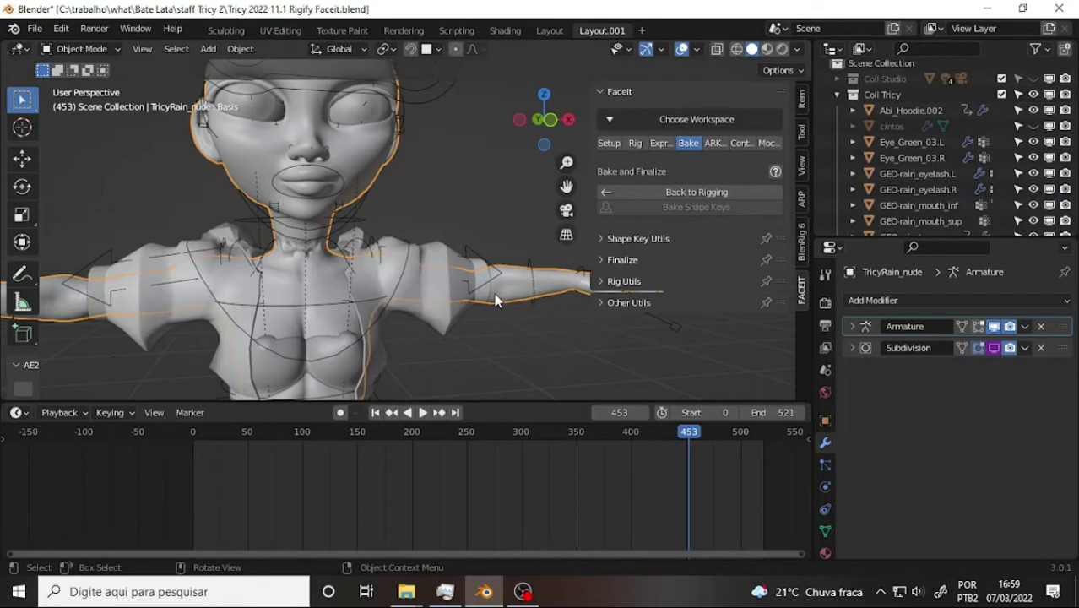
pyautogui.scroll(-3, 523, 286)
pyautogui.scroll(-2, 450, 270)
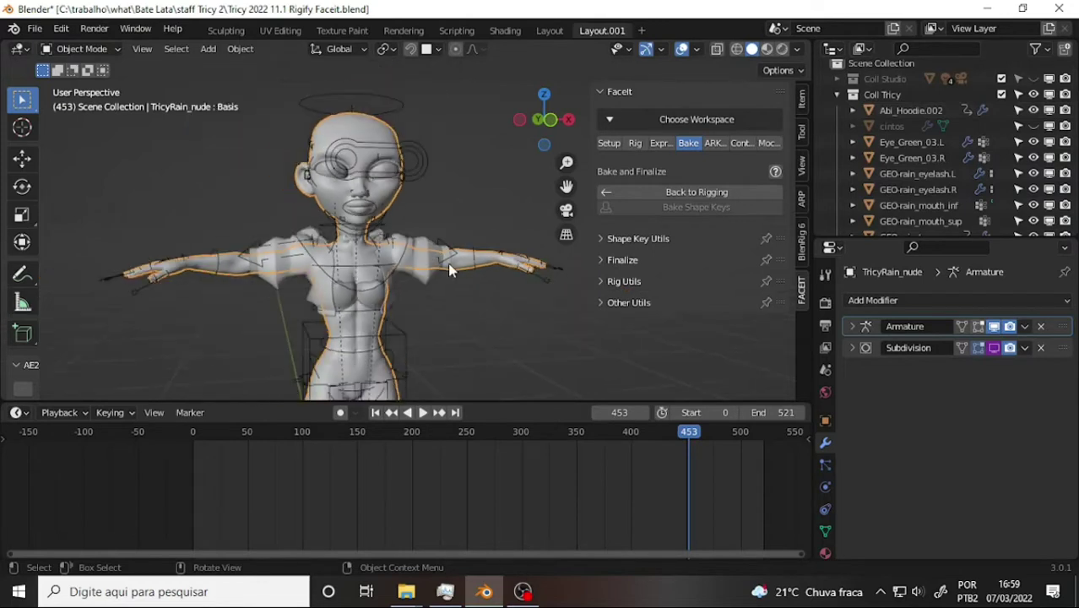
pyautogui.click(81, 49)
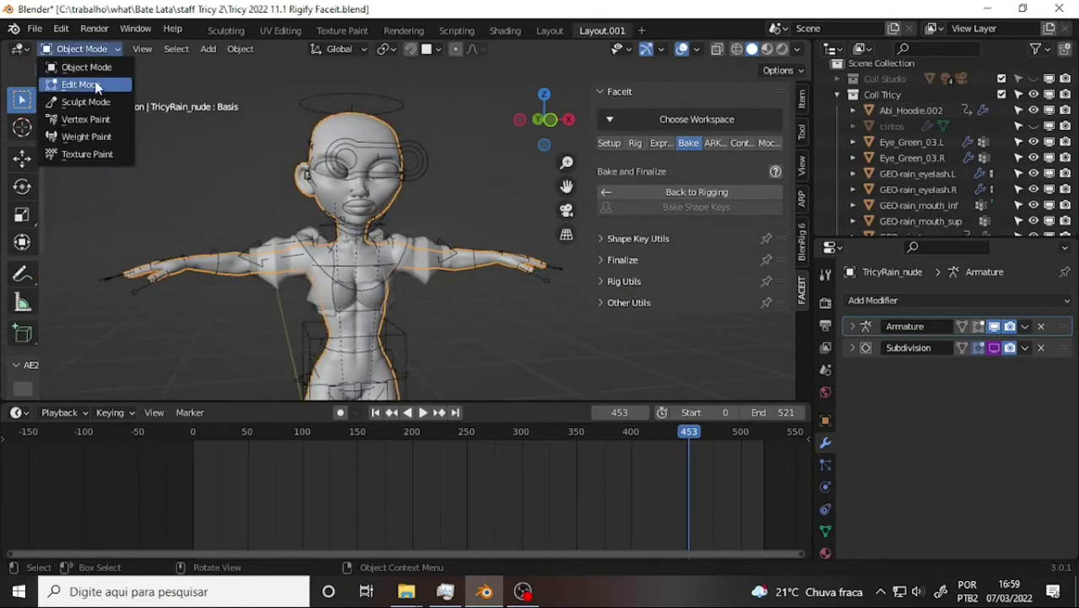
pyautogui.click(406, 357)
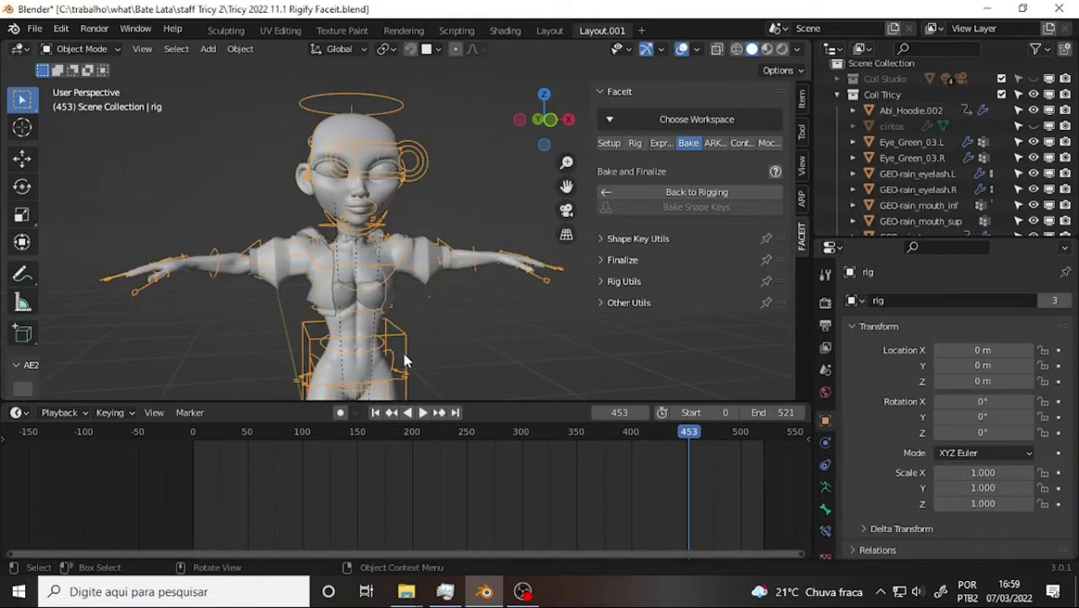
pyautogui.click(81, 49)
pyautogui.click(84, 102)
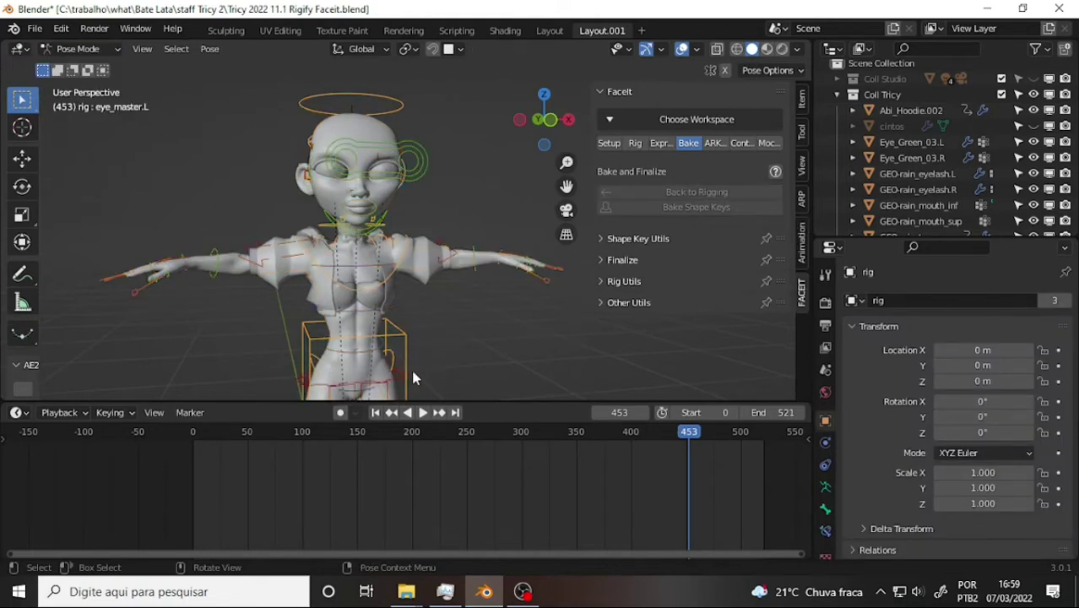
pyautogui.moveTo(566, 185); pyautogui.dragTo(575, 127)
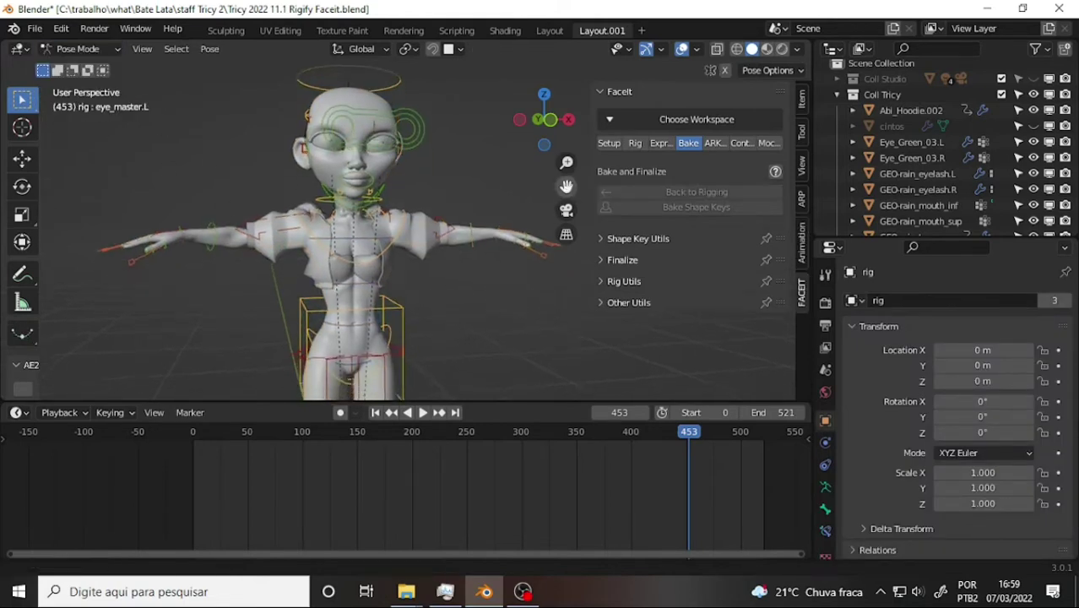
pyautogui.click(399, 310)
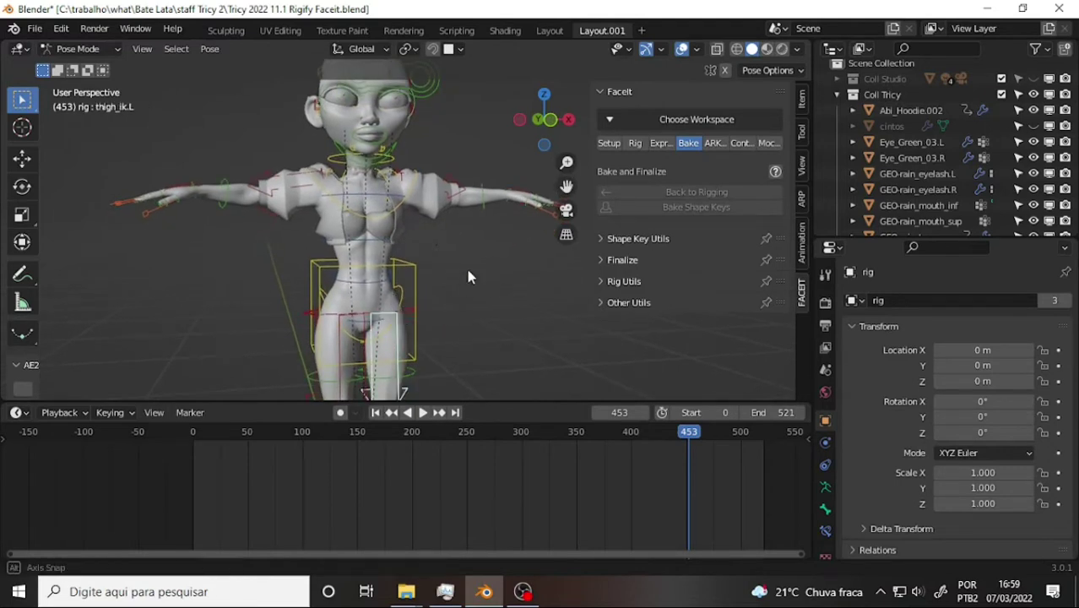
pyautogui.moveTo(470, 277)
pyautogui.mouseDown(button='middle')
pyautogui.moveTo(429, 320)
pyautogui.moveTo(412, 317)
pyautogui.moveTo(465, 308)
pyautogui.moveTo(502, 282)
pyautogui.moveTo(491, 284)
pyautogui.mouseUp(button='middle')
pyautogui.click(411, 327)
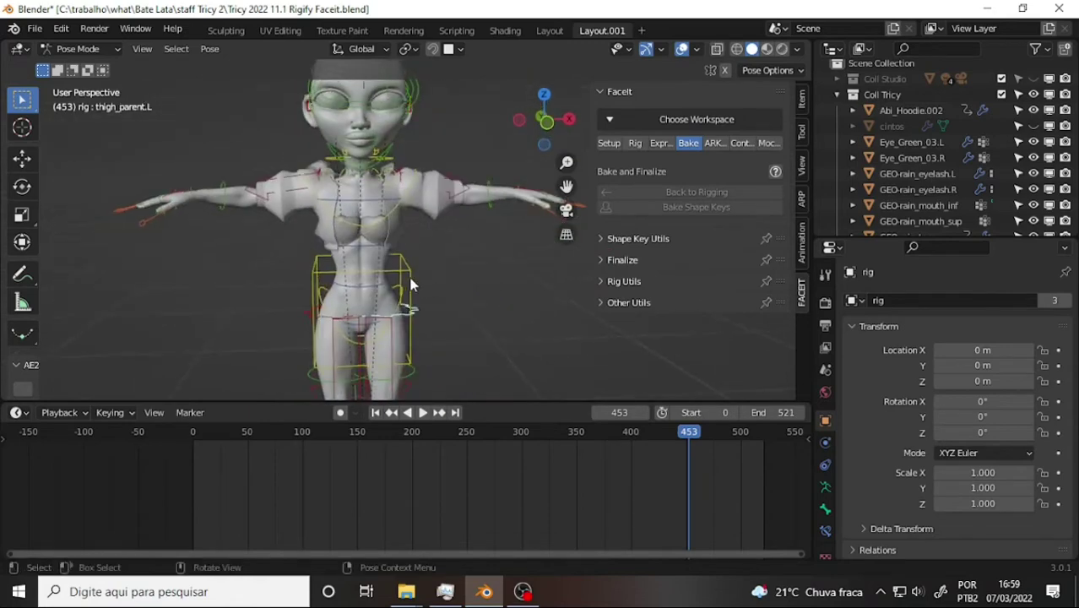
pyautogui.click(450, 288)
pyautogui.press('g')
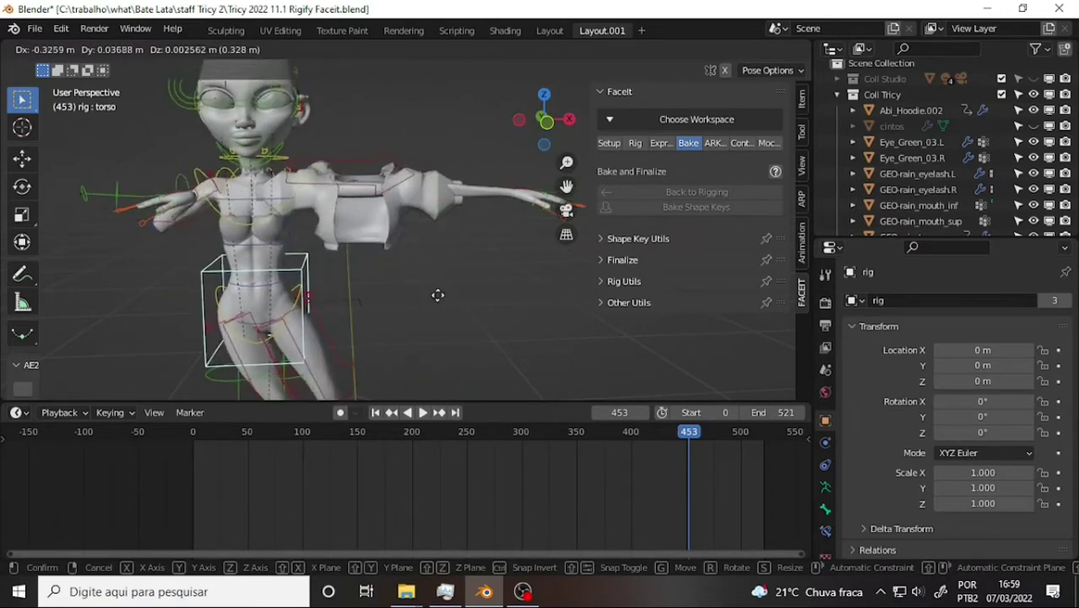
pyautogui.rightClick(471, 290)
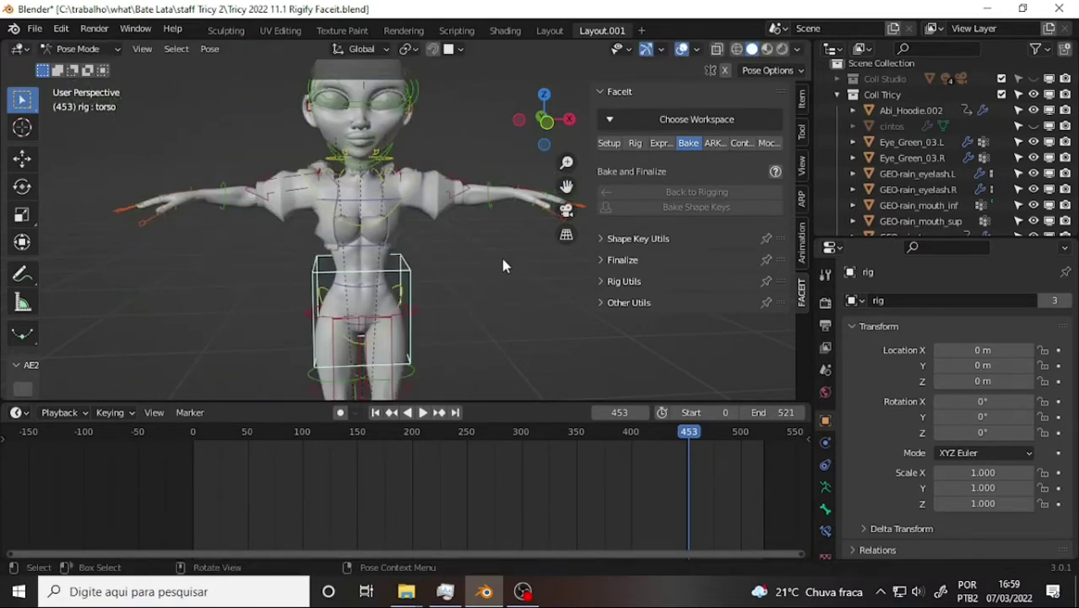
pyautogui.moveTo(501, 258)
pyautogui.mouseDown(button='middle')
pyautogui.moveTo(444, 237)
pyautogui.moveTo(462, 244)
pyautogui.mouseUp(button='middle')
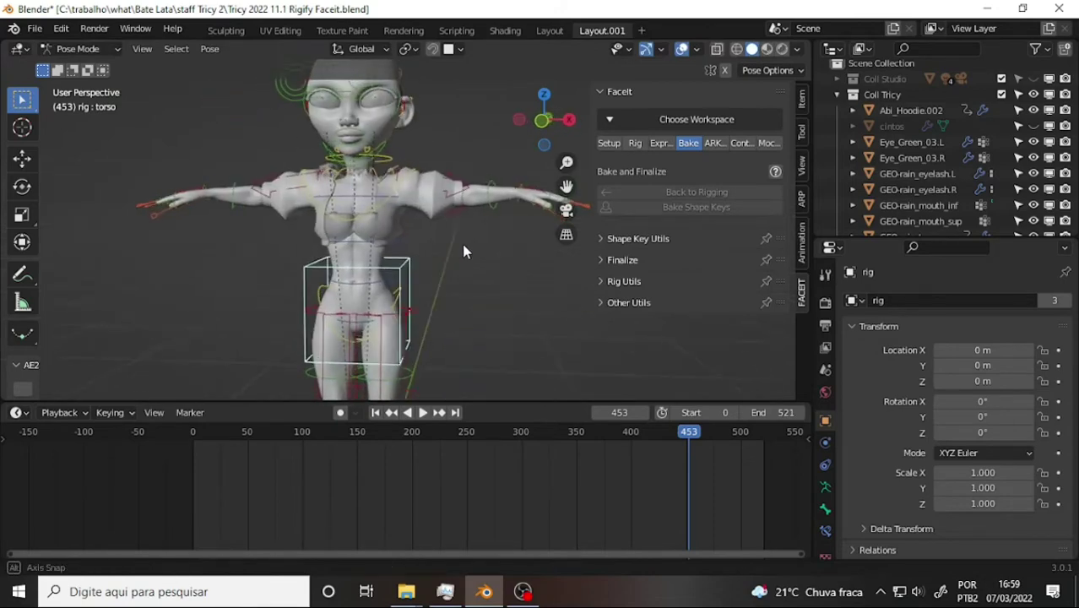
pyautogui.scroll(2, 463, 154)
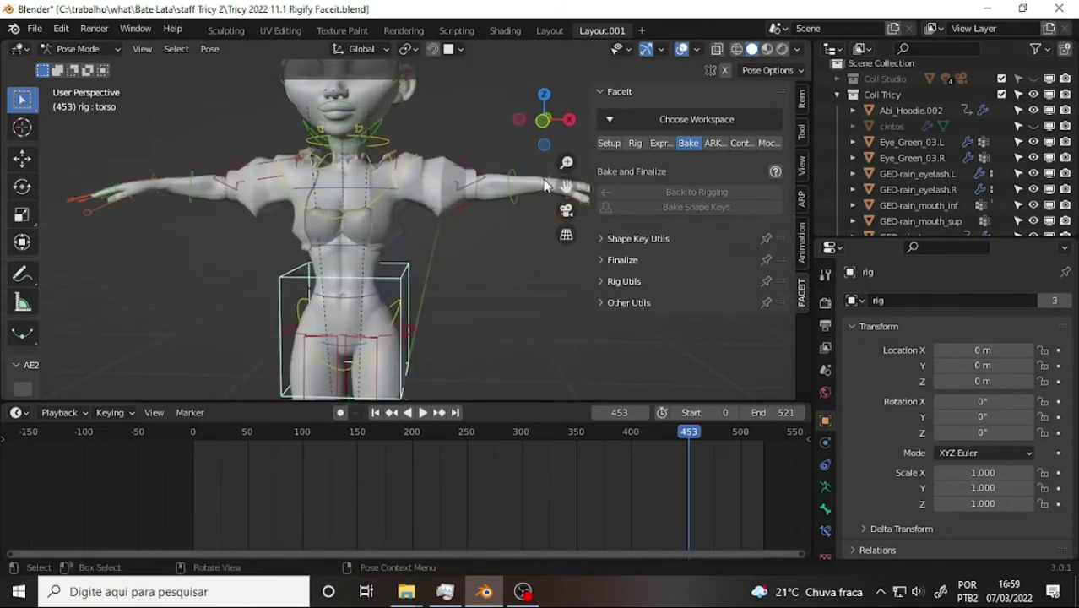
pyautogui.moveTo(566, 185); pyautogui.dragTo(413, 215)
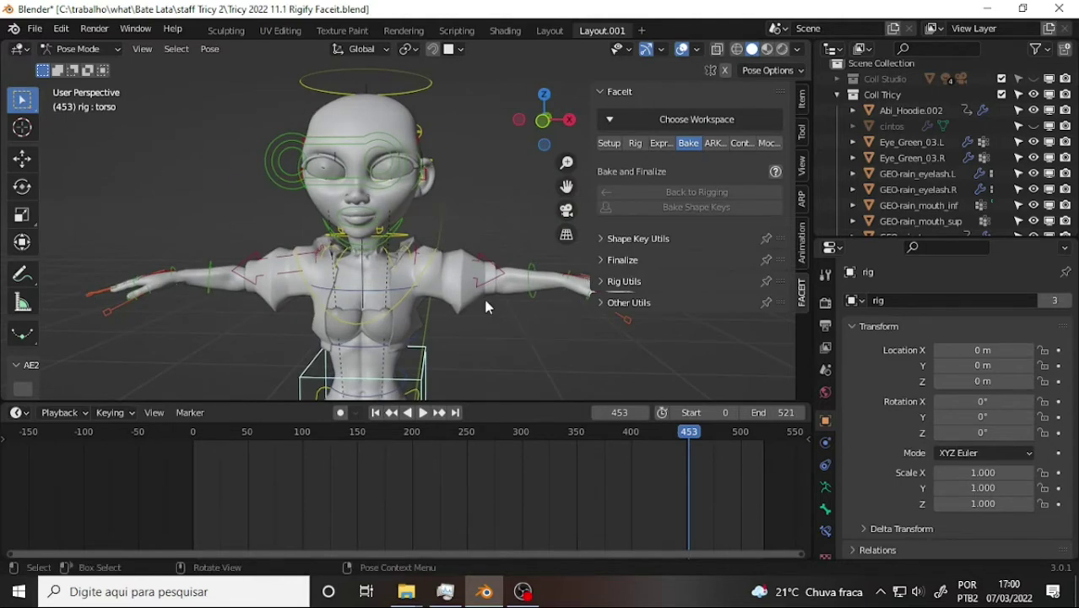
pyautogui.moveTo(566, 186); pyautogui.dragTo(445, 239)
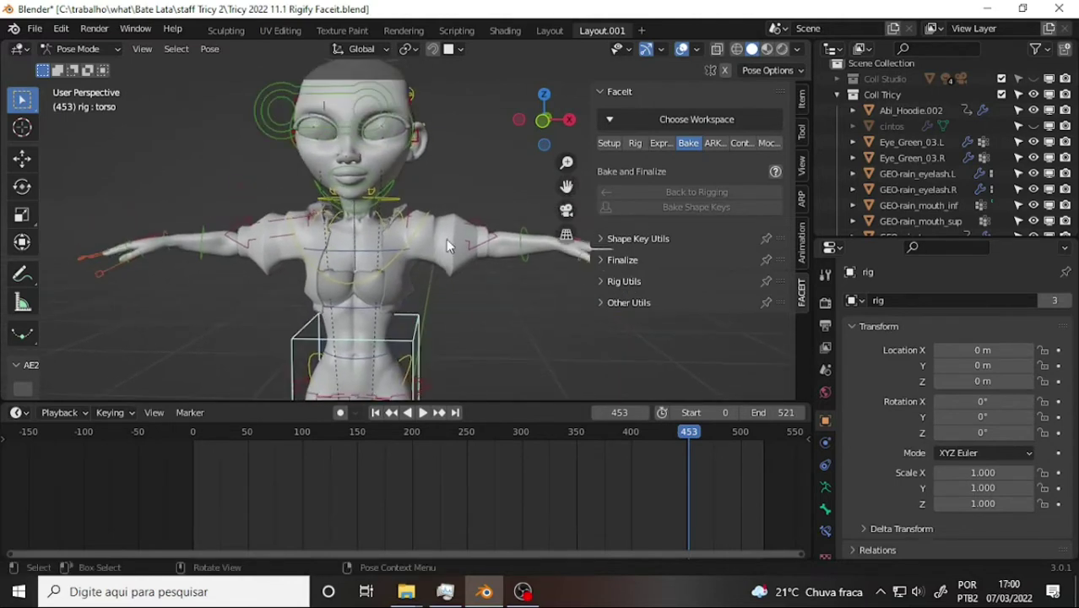
pyautogui.click(461, 269)
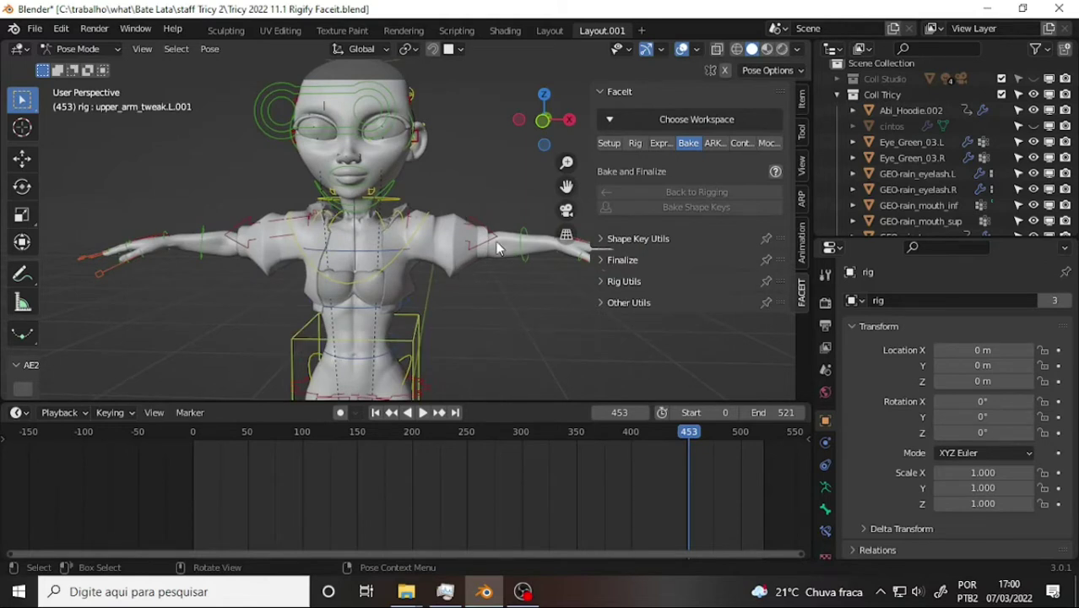
pyautogui.click(80, 48)
# Parent Abi_Hoodie.002 to the rig with automatic weights and check its new Armature modifier.
pyautogui.click(76, 67)
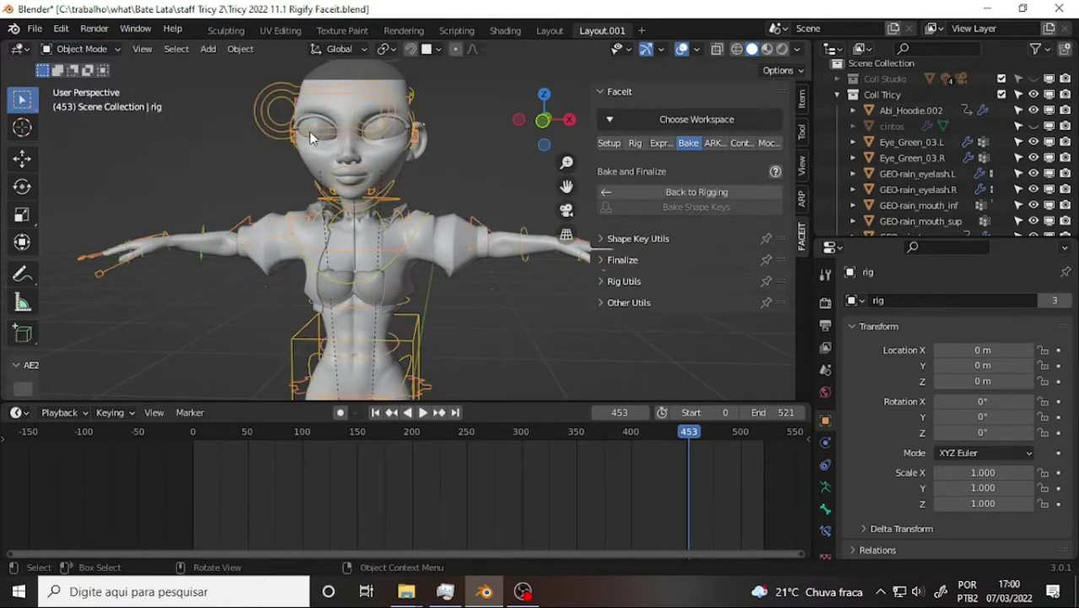
pyautogui.click(448, 250)
pyautogui.keyDown('shift'); pyautogui.click(524, 243); pyautogui.keyUp('shift')
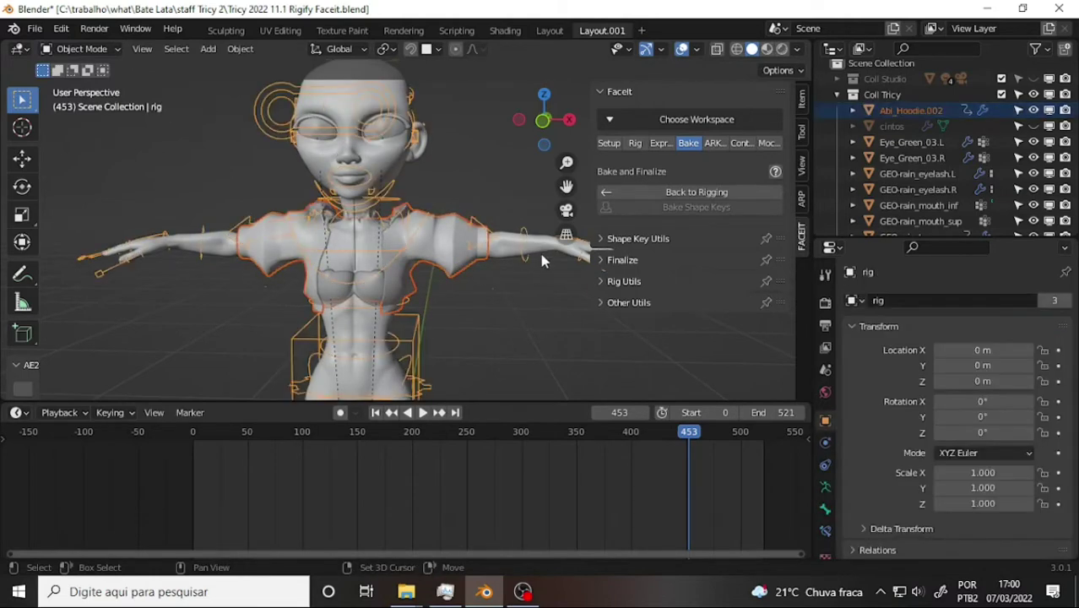
pyautogui.hotkey('ctrl', 'p')
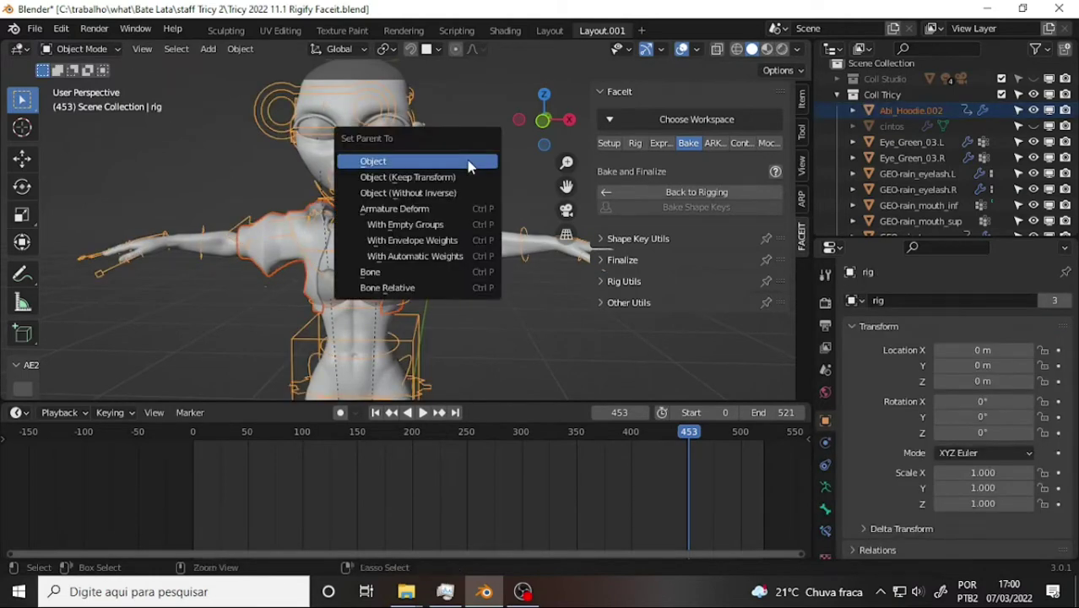
pyautogui.click(438, 256)
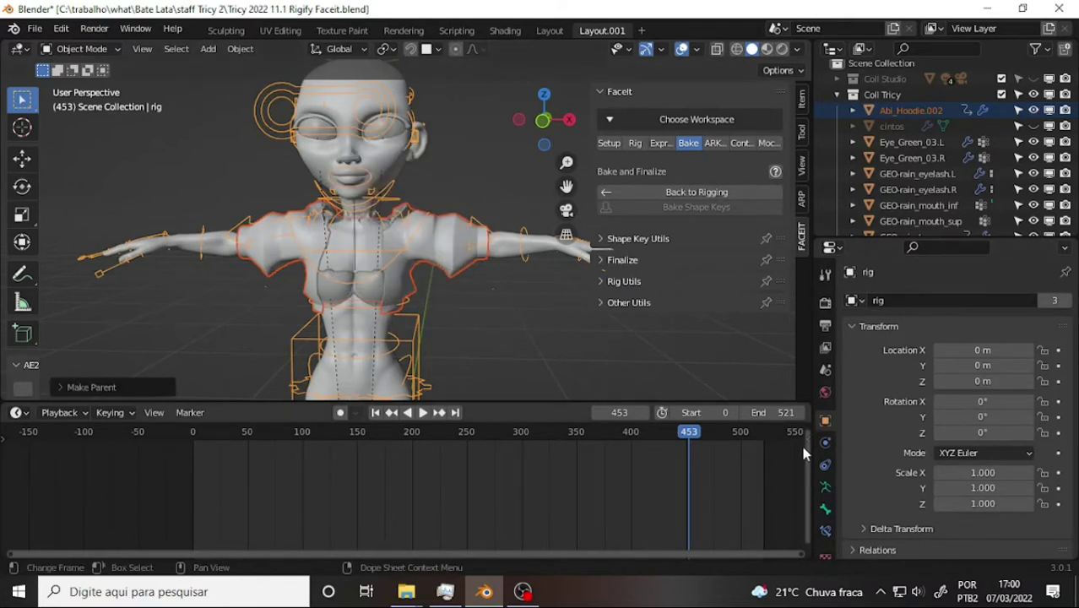
pyautogui.click(442, 238)
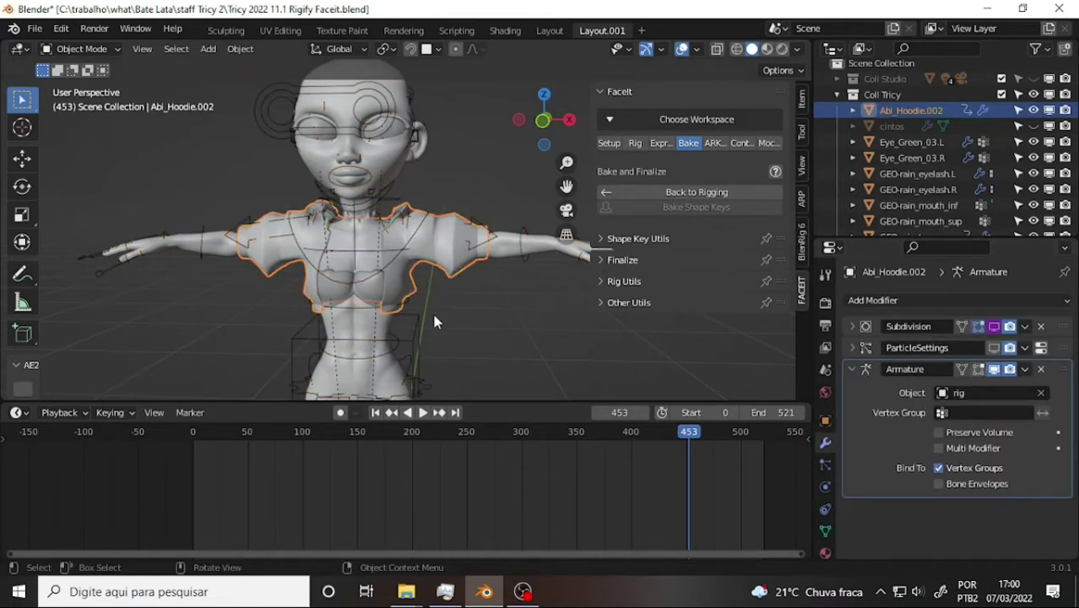
# Put the rig in Pose Mode and test-move the torso control to check the hoodie deforms.
pyautogui.click(407, 348)
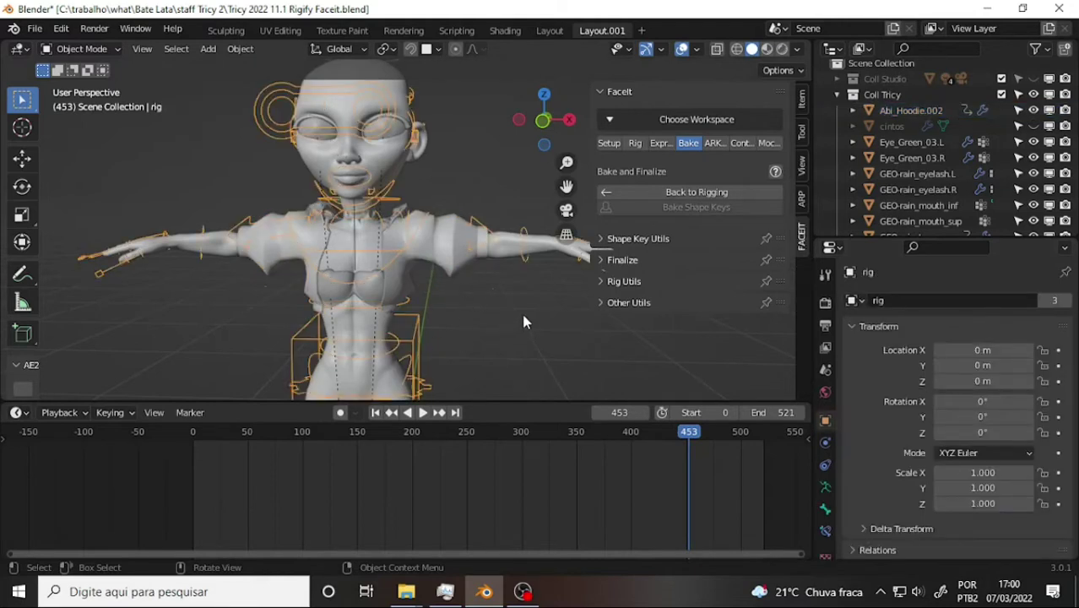
pyautogui.click(80, 48)
pyautogui.click(82, 101)
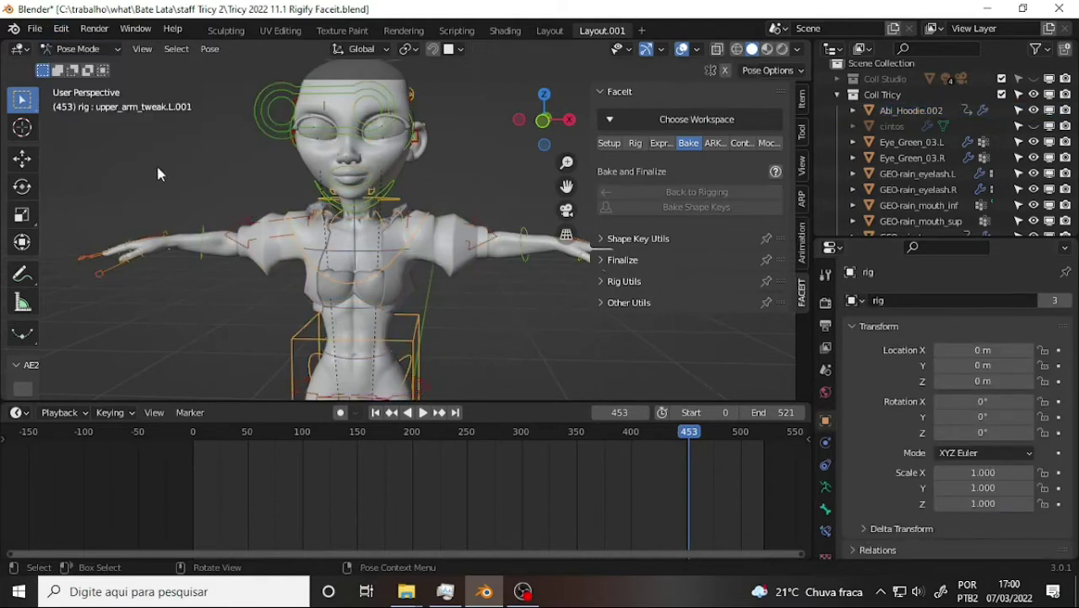
pyautogui.click(422, 332)
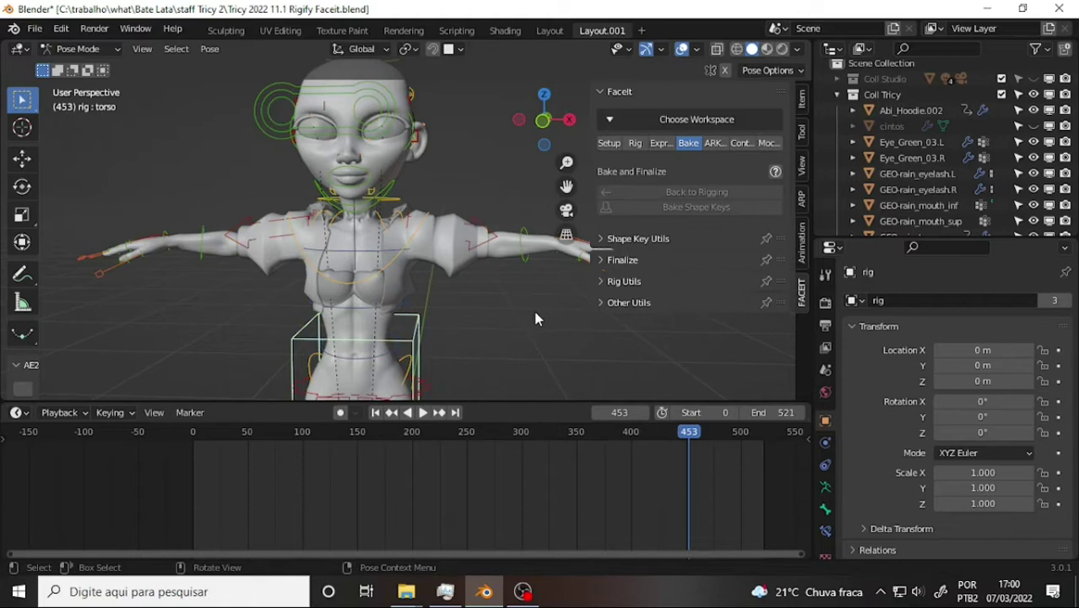
pyautogui.press('g')
pyautogui.press('Escape')
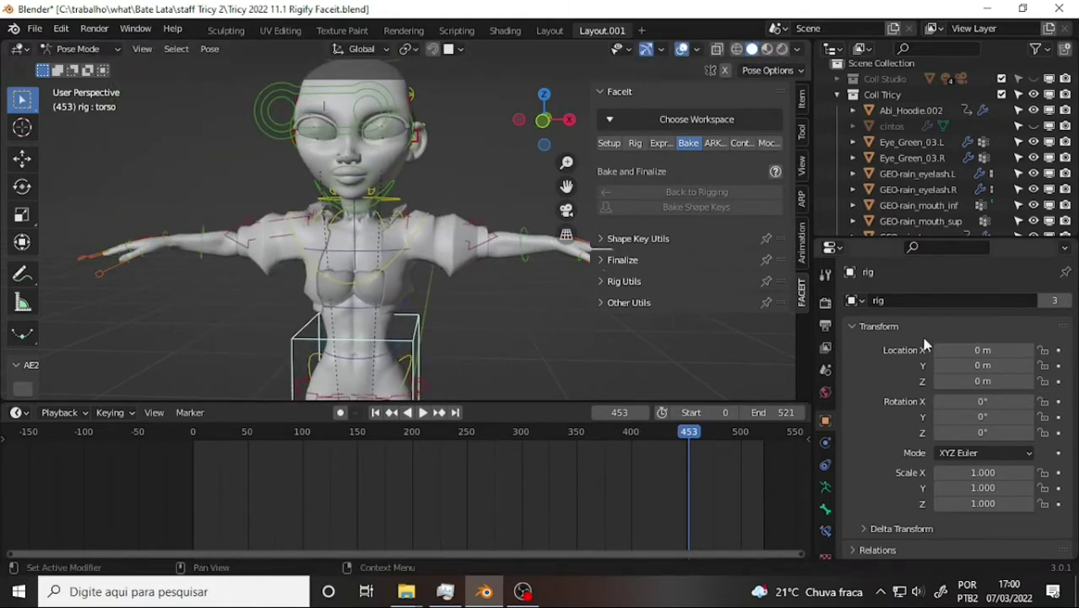
# Move the hoodie's Armature modifier to the top of its stack and collapse it.
pyautogui.click(454, 270)
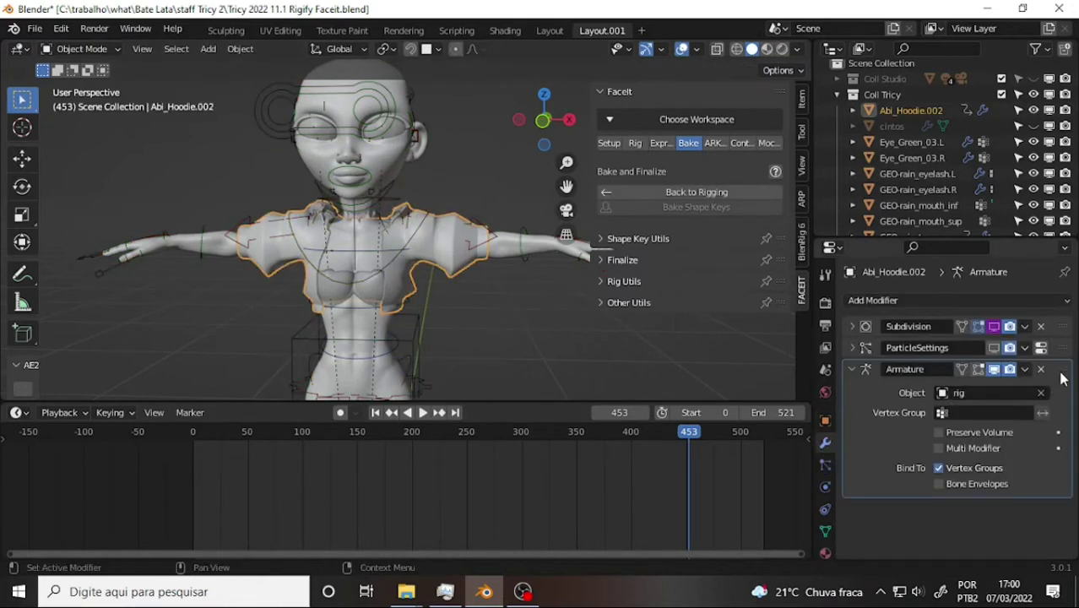
pyautogui.moveTo(1062, 378); pyautogui.dragTo(1038, 322)
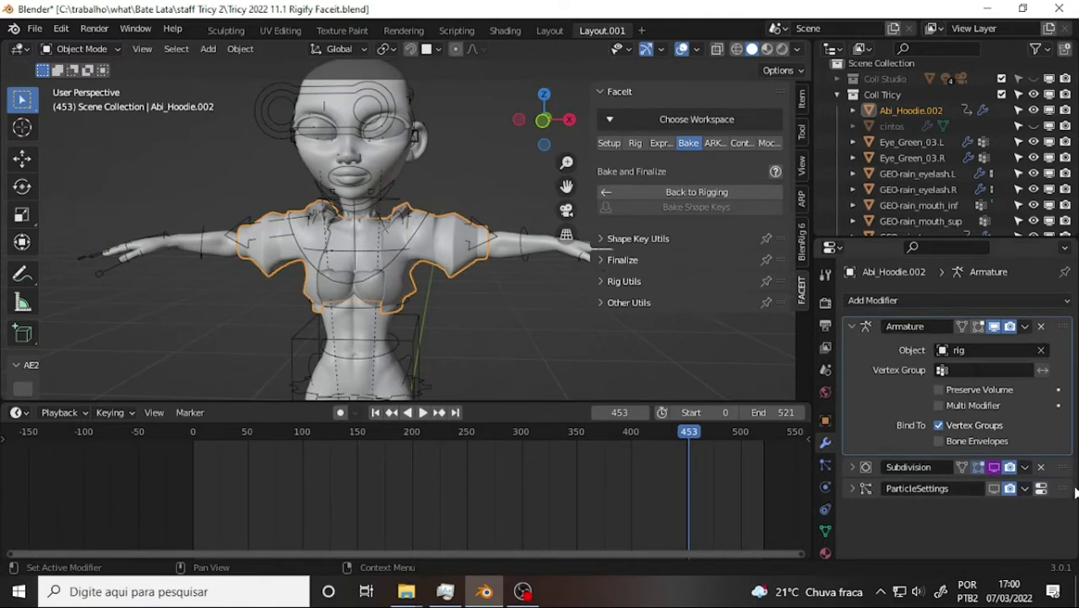
pyautogui.click(852, 327)
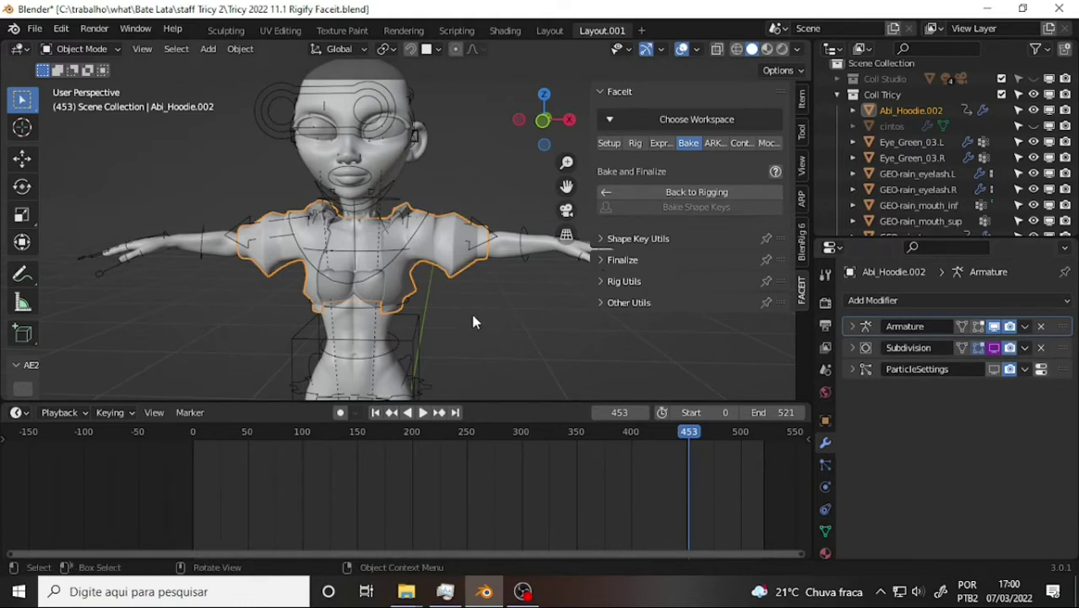
# Zoom in on the face and switch the rig back into Pose Mode.
pyautogui.moveTo(470, 310); pyautogui.dragTo(480, 299, button='middle')
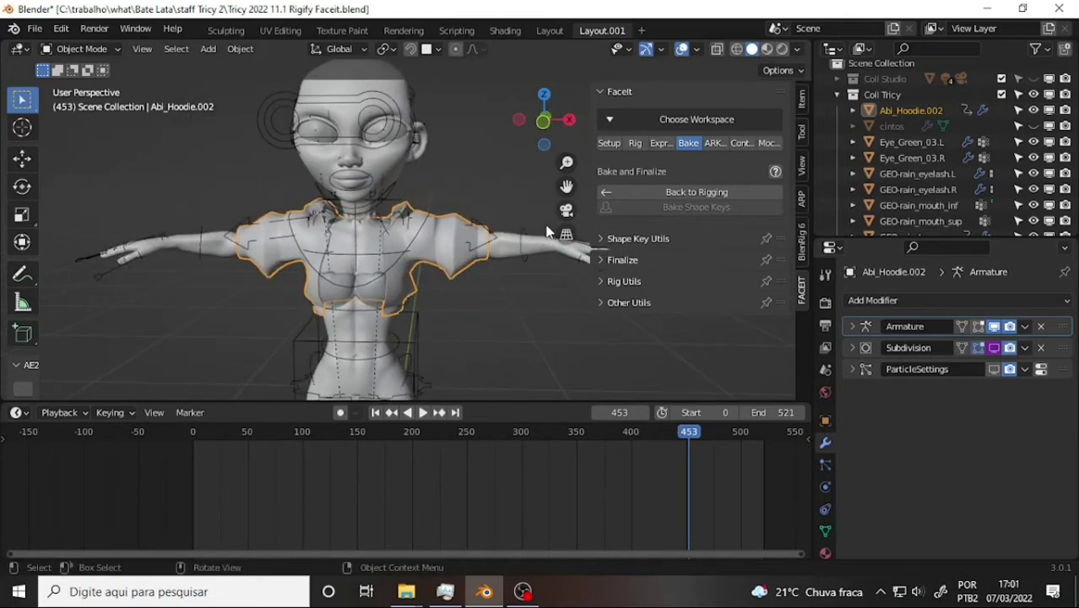
pyautogui.moveTo(566, 185); pyautogui.dragTo(582, 226)
pyautogui.scroll(3, 484, 186)
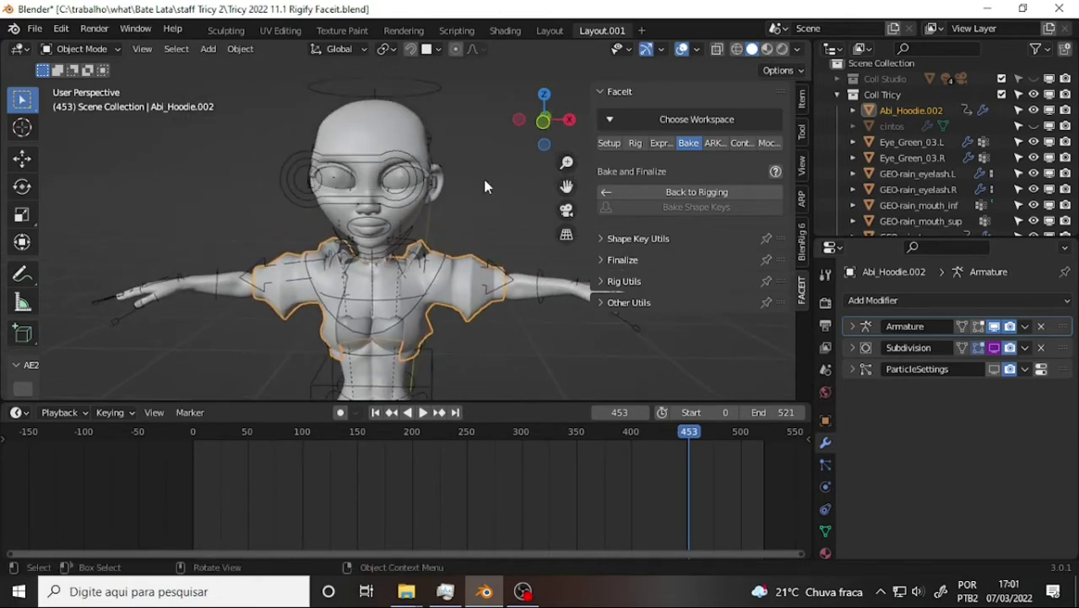
pyautogui.scroll(2, 484, 186)
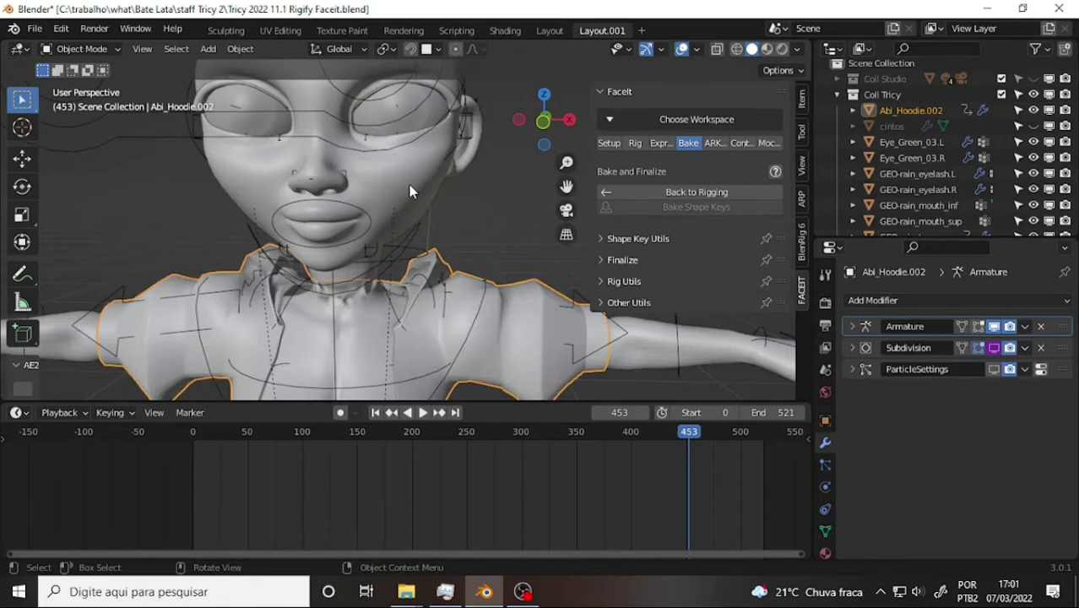
pyautogui.click(307, 156)
pyautogui.hotkey('ctrl', 'Tab')
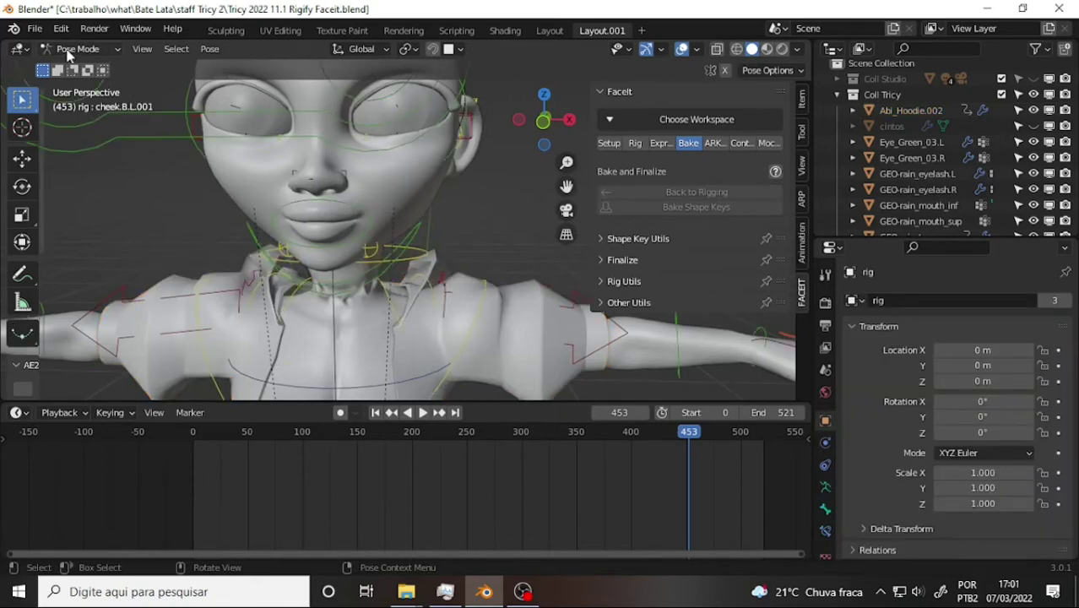
# Return to Object Mode and hide the TricyRain_nude body mesh.
pyautogui.click(80, 48)
pyautogui.click(84, 65)
pyautogui.click(412, 184)
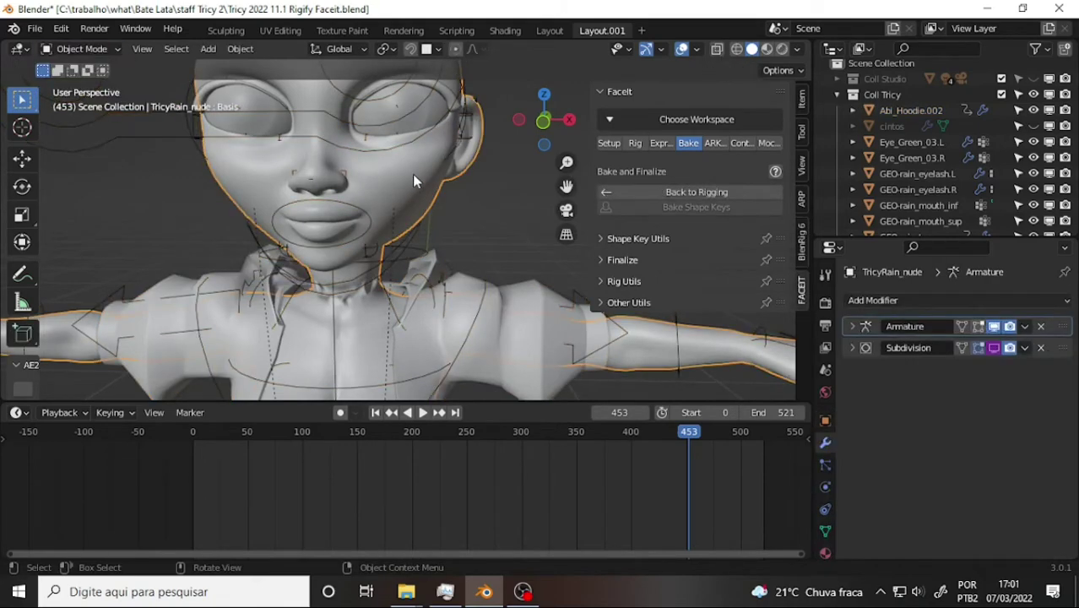
pyautogui.press('h')
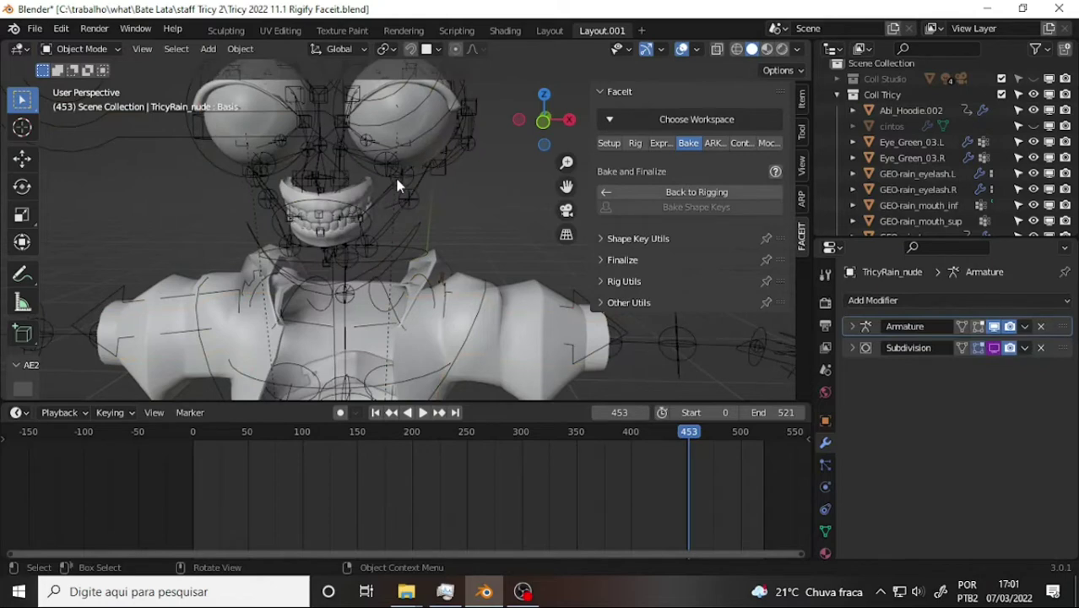
# Select the tongue mesh and collapse its Armature.001 modifier panel.
pyautogui.moveTo(397, 184); pyautogui.dragTo(300, 231, button='middle')
pyautogui.click(299, 232)
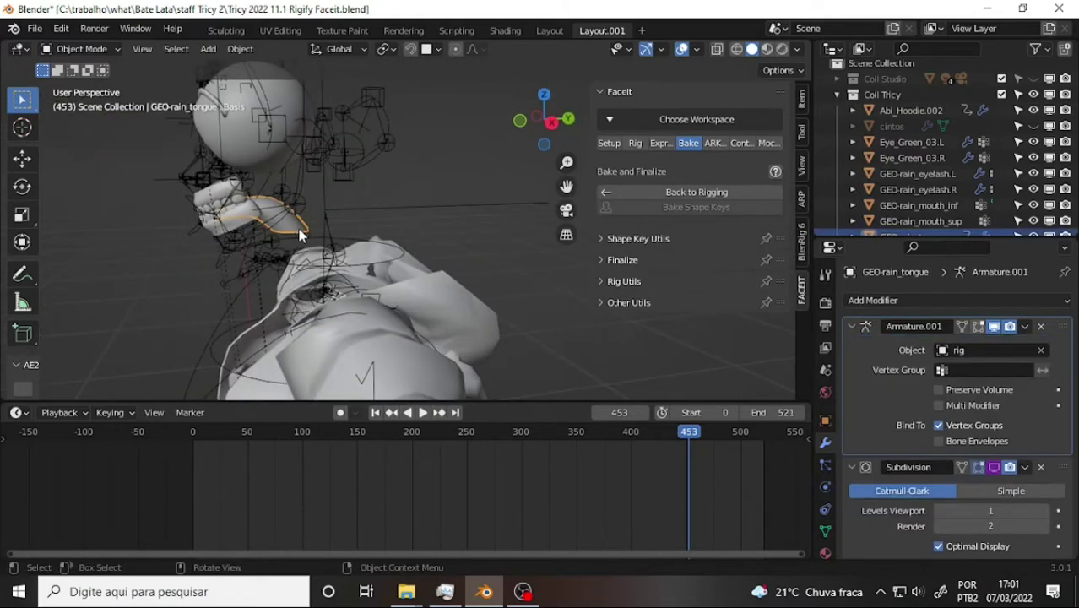
pyautogui.scroll(-1, 1009, 374)
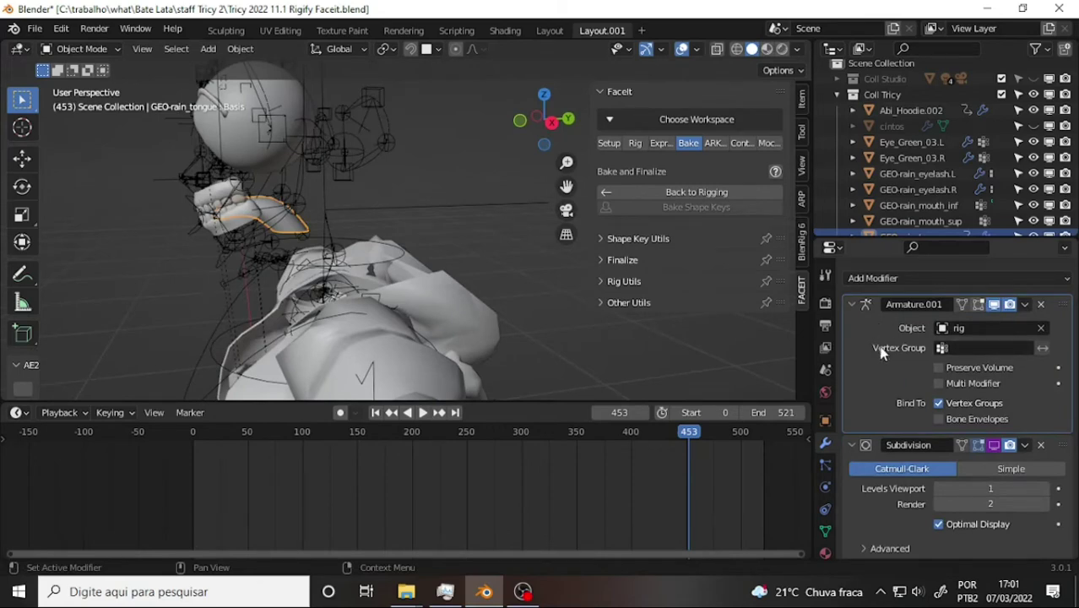
pyautogui.moveTo(515, 262)
pyautogui.mouseDown(button='middle')
pyautogui.moveTo(508, 234)
pyautogui.moveTo(679, 245)
pyautogui.moveTo(583, 222)
pyautogui.moveTo(619, 243)
pyautogui.mouseUp(button='middle')
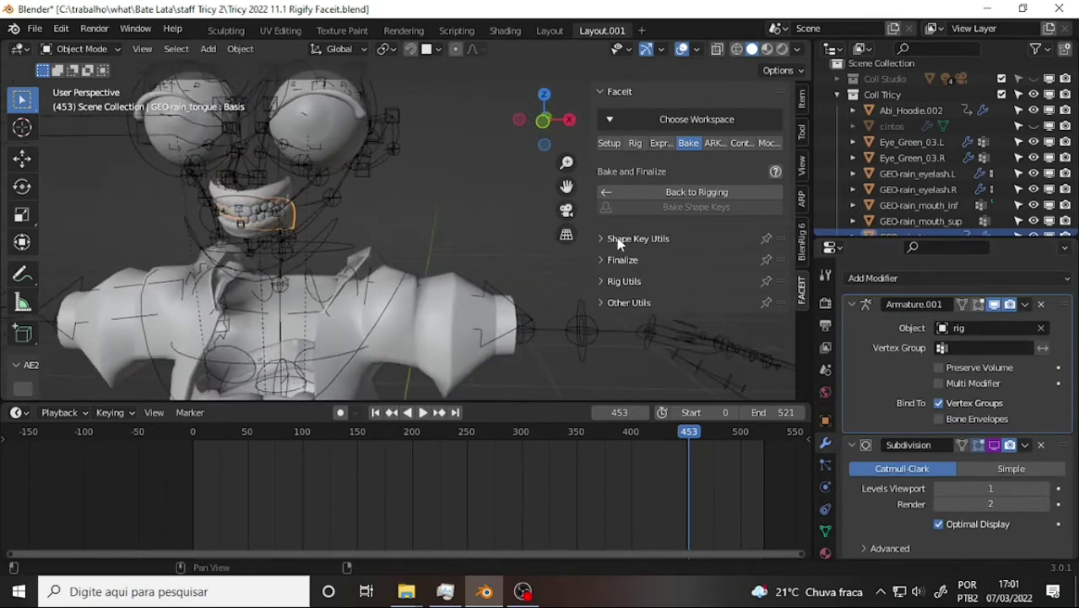
pyautogui.click(851, 305)
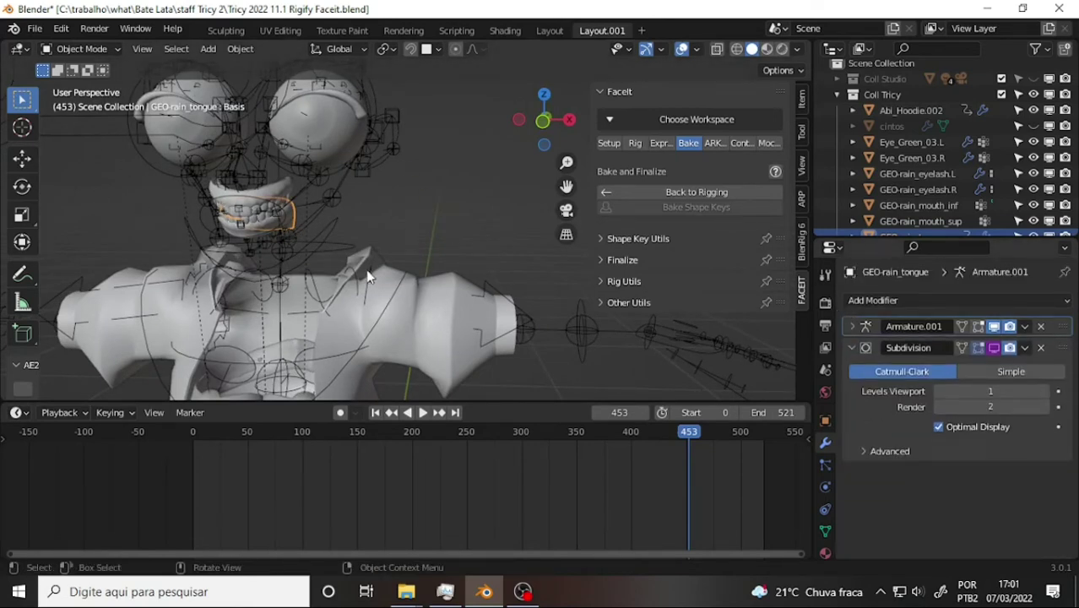
pyautogui.moveTo(431, 348); pyautogui.dragTo(550, 249, button='middle')
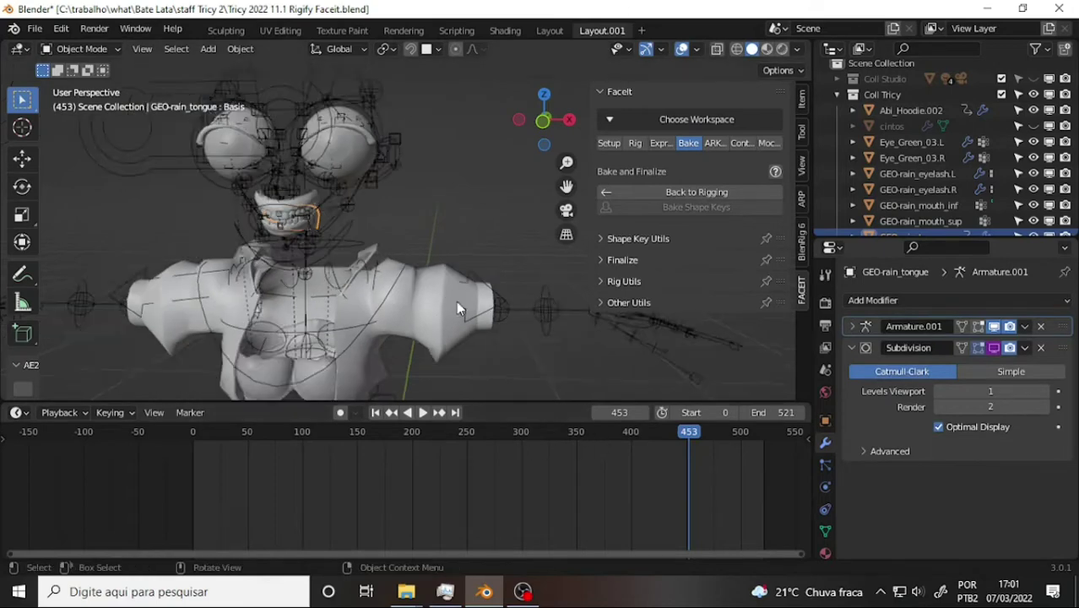
pyautogui.moveTo(565, 185); pyautogui.dragTo(617, 26)
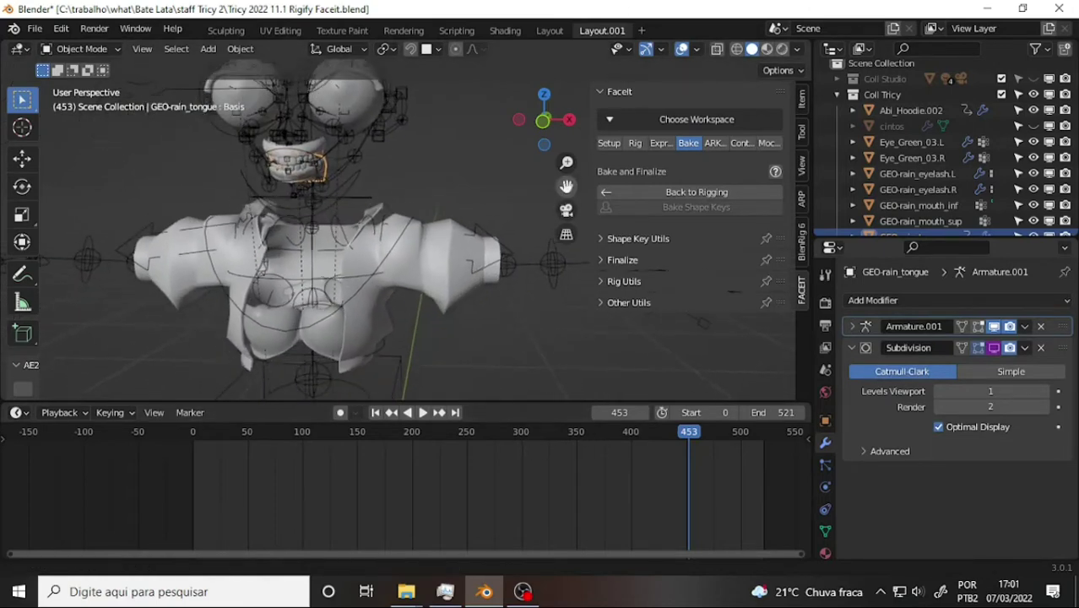
pyautogui.moveTo(498, 230); pyautogui.dragTo(411, 232, button='middle')
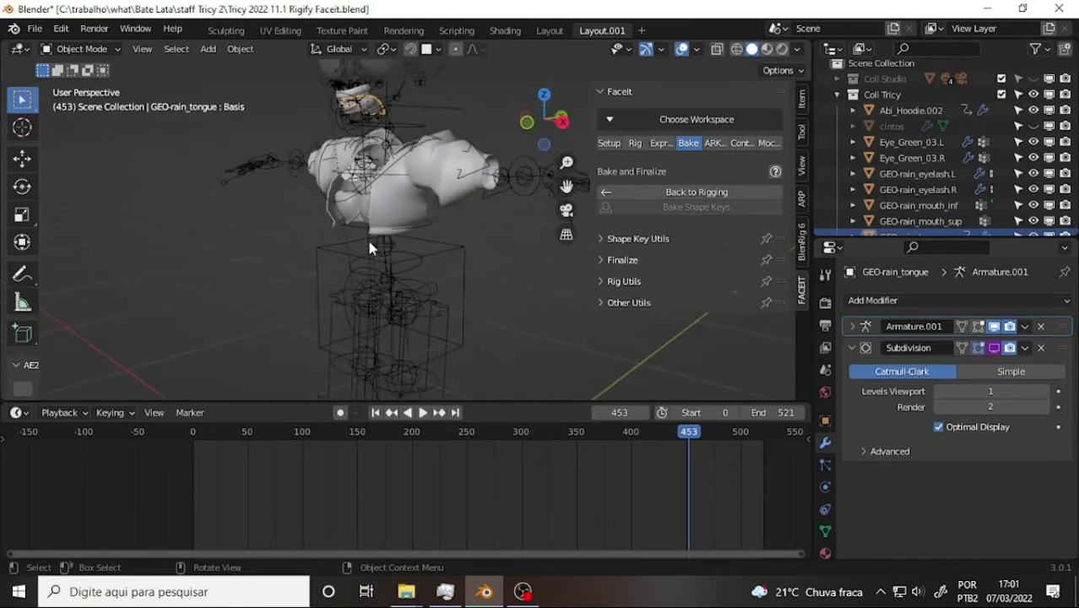
# Switch the rig to Pose Mode and shift the torso control slightly.
pyautogui.click(437, 270)
pyautogui.click(76, 48)
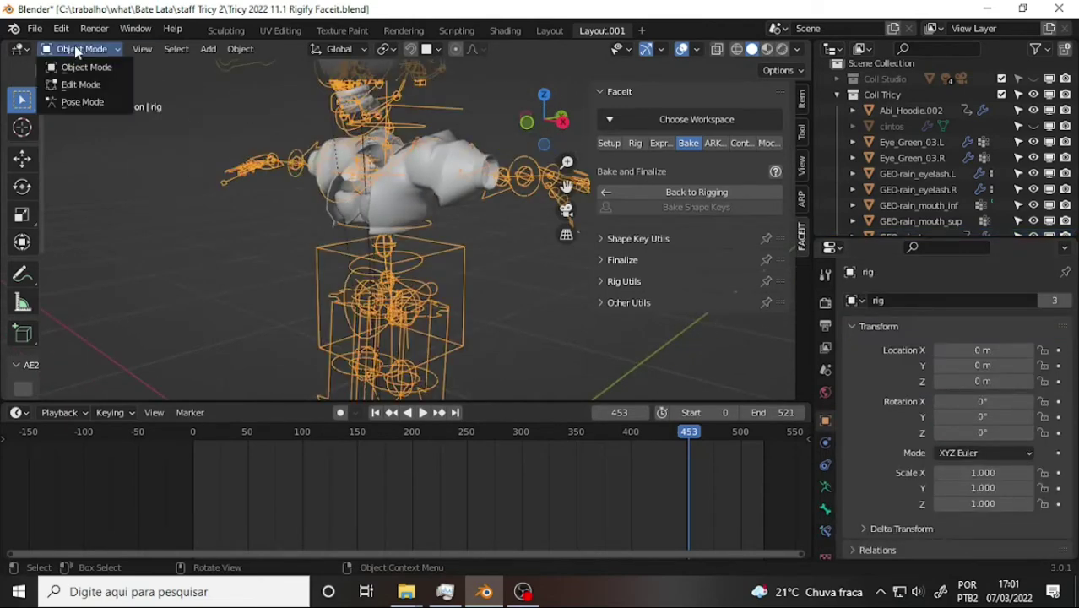
pyautogui.click(90, 103)
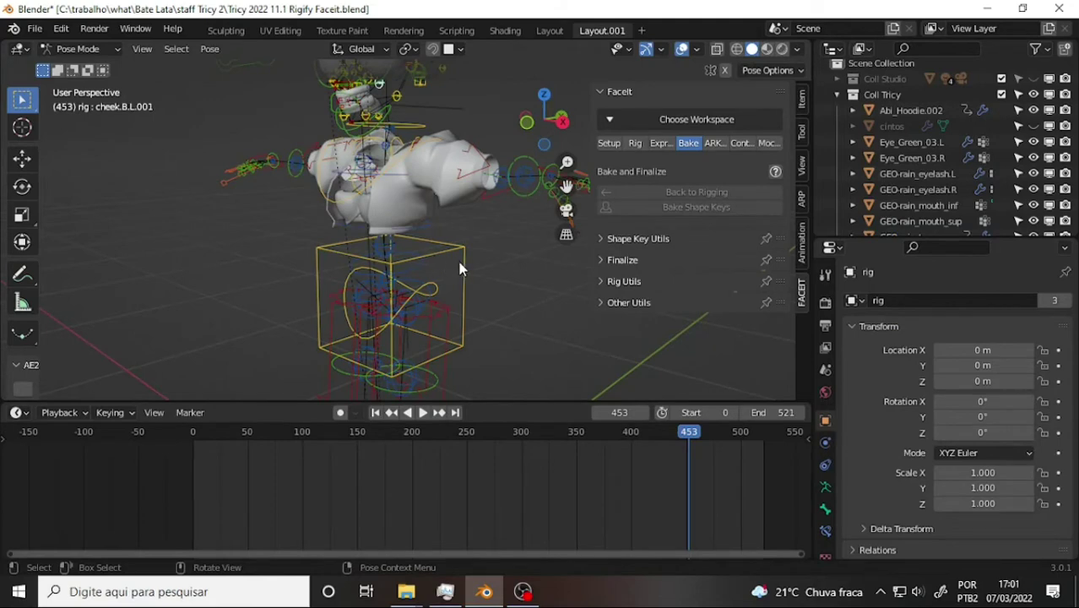
pyautogui.click(463, 269)
pyautogui.press('g')
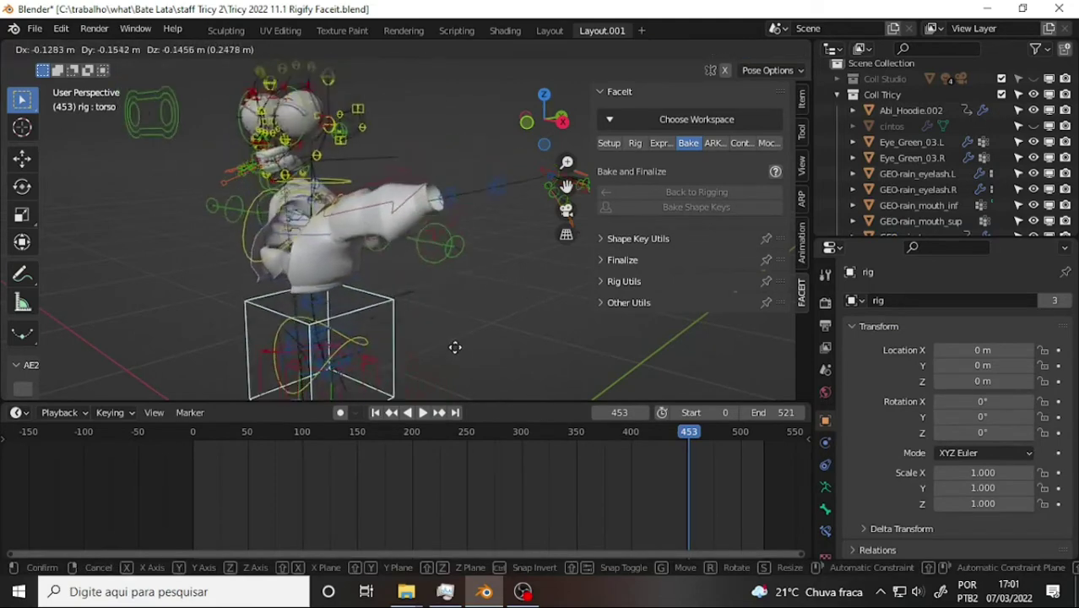
pyautogui.click(518, 300)
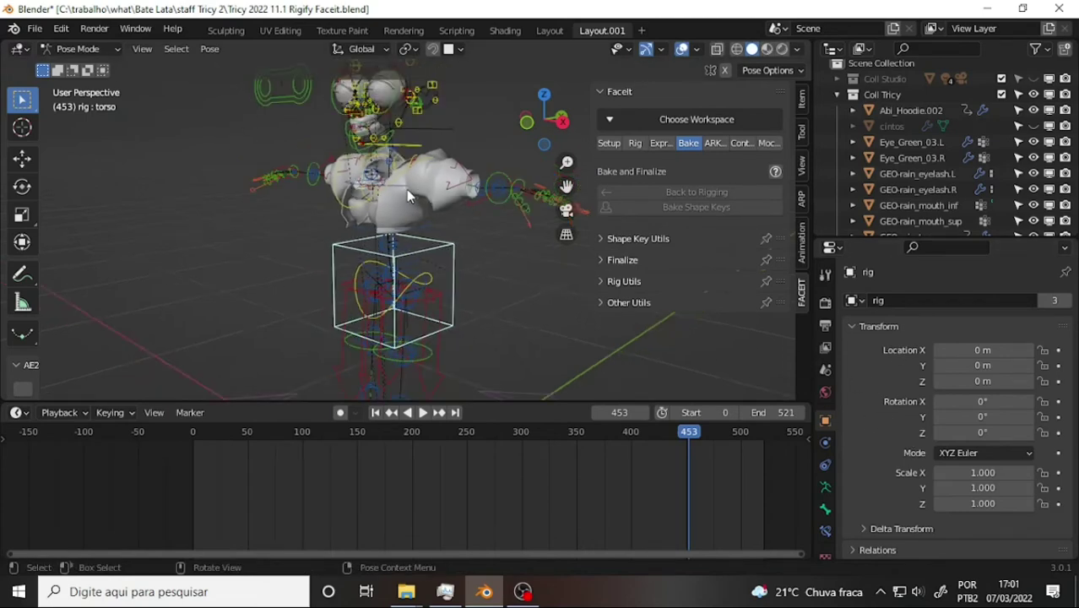
# Orbit and zoom around the character to inspect how the meshes follow the torso.
pyautogui.scroll(3, 403, 187)
pyautogui.moveTo(404, 187); pyautogui.dragTo(477, 204, button='middle')
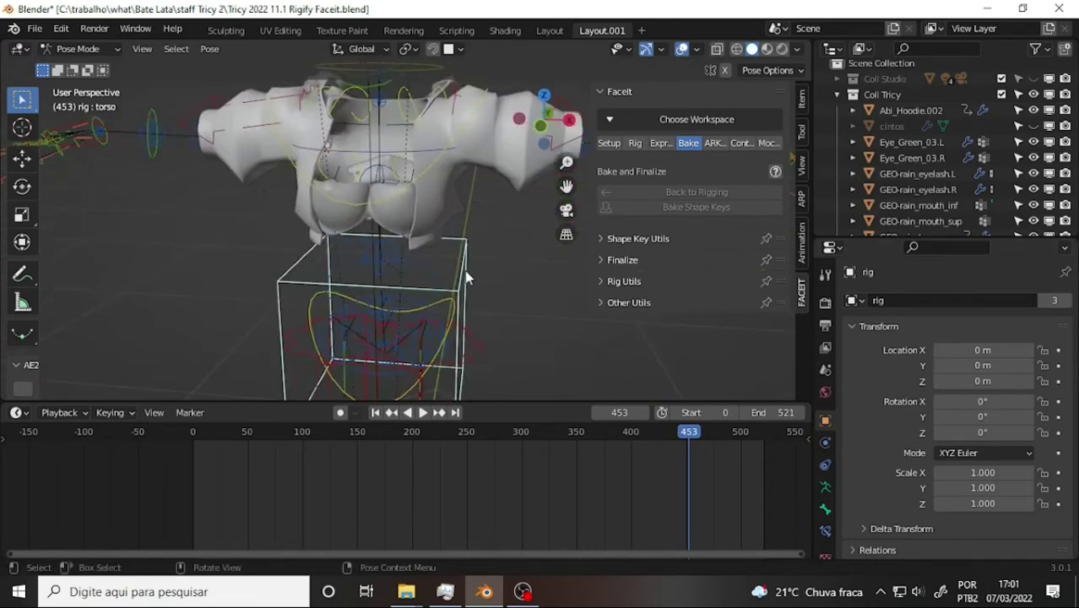
pyautogui.scroll(-2, 487, 282)
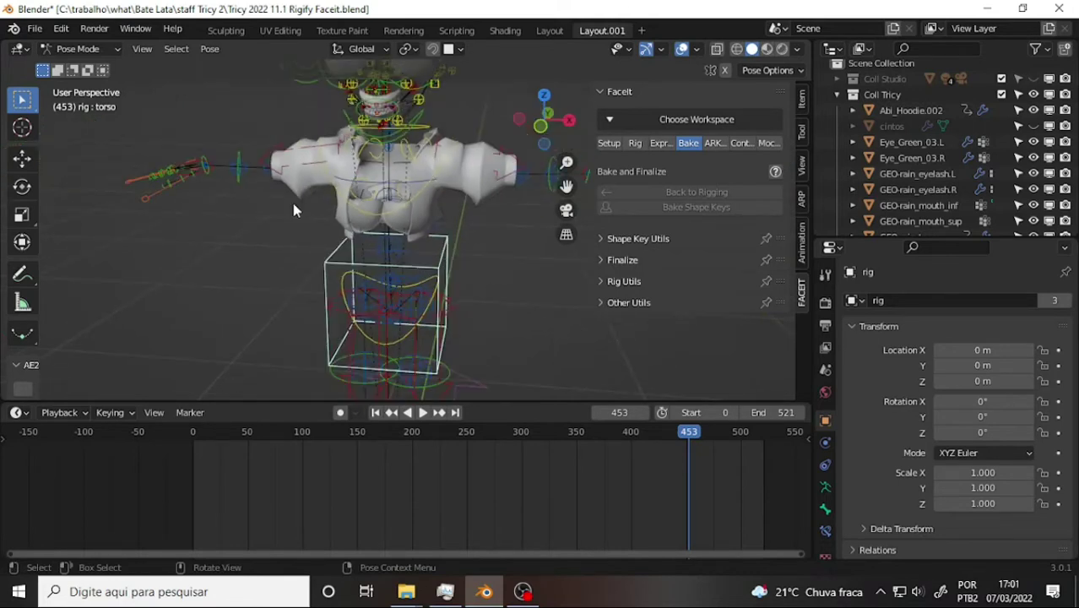
pyautogui.moveTo(412, 113)
pyautogui.mouseDown(button='middle')
pyautogui.moveTo(302, 112)
pyautogui.moveTo(301, 152)
pyautogui.mouseUp(button='middle')
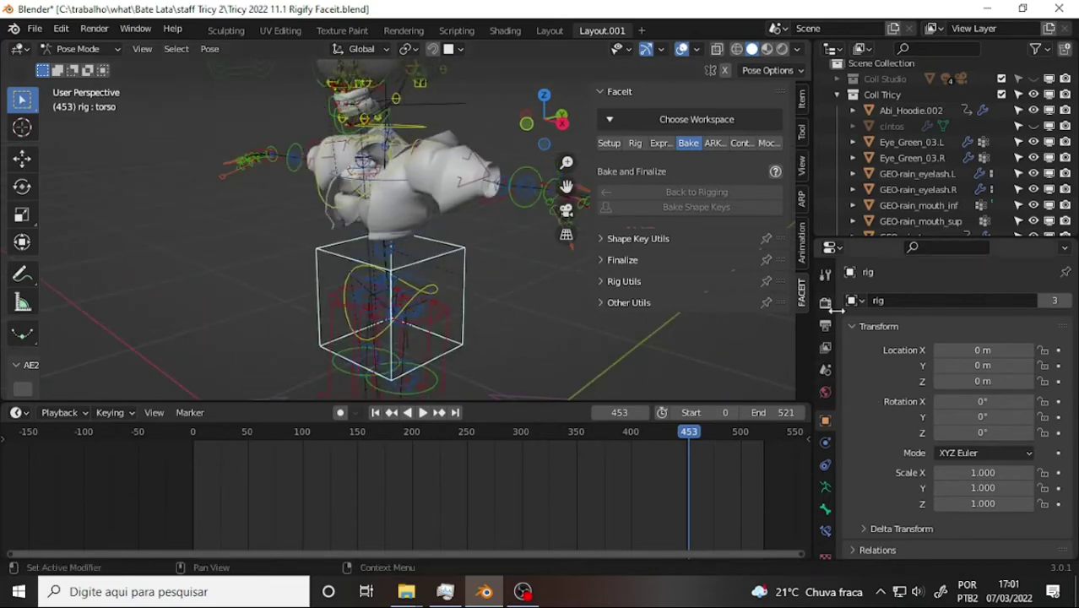
pyautogui.moveTo(407, 205); pyautogui.dragTo(408, 198, button='middle')
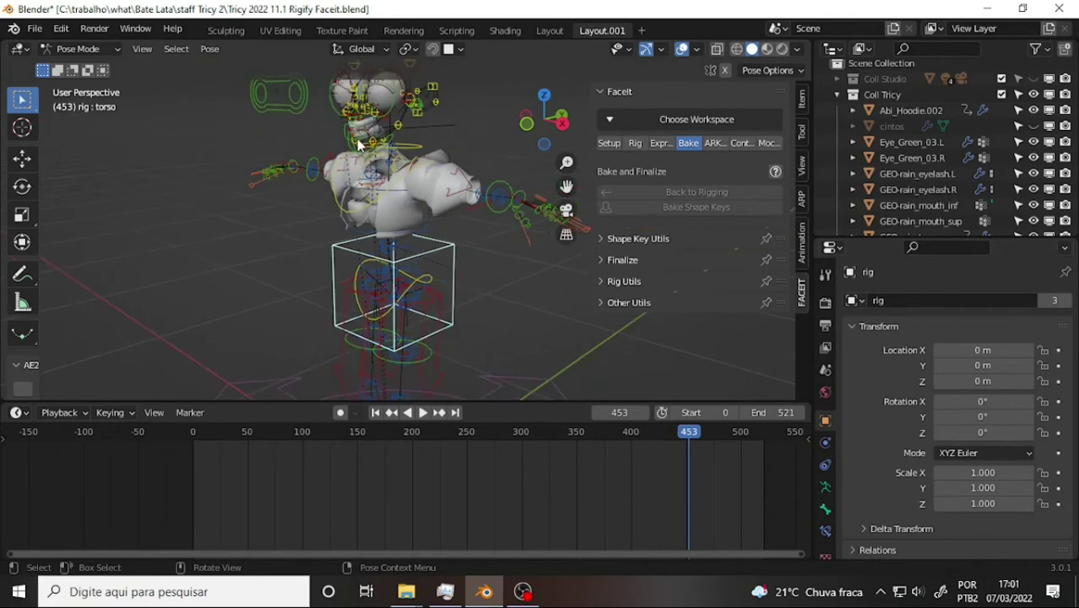
pyautogui.moveTo(395, 149)
pyautogui.mouseDown(button='middle')
pyautogui.moveTo(473, 172)
pyautogui.moveTo(468, 159)
pyautogui.mouseUp(button='middle')
pyautogui.scroll(5, 453, 157)
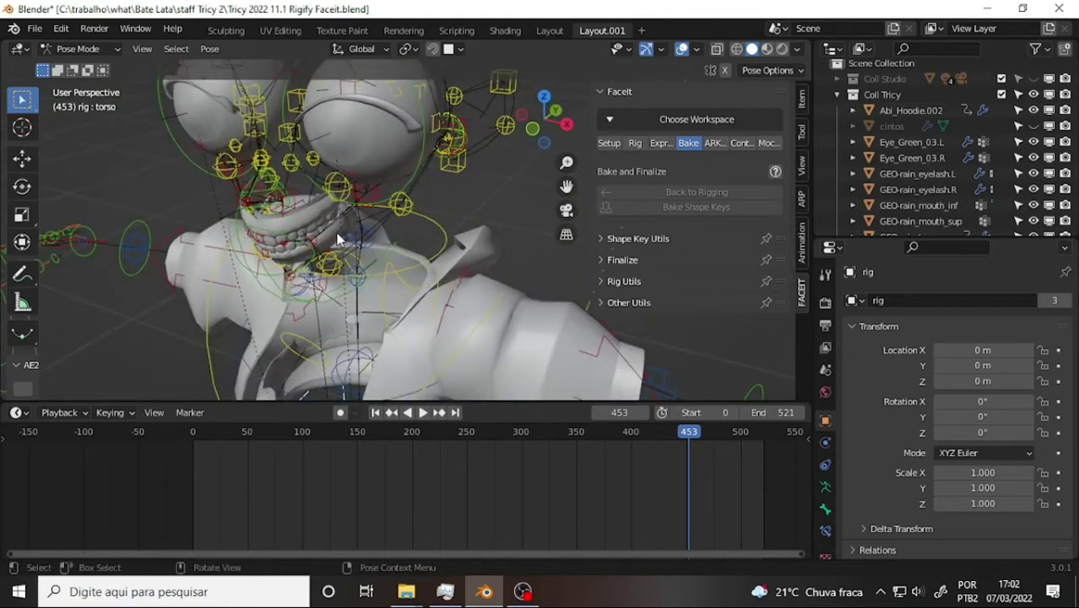
# Return the rig to Object Mode and select the tongue mesh.
pyautogui.click(78, 48)
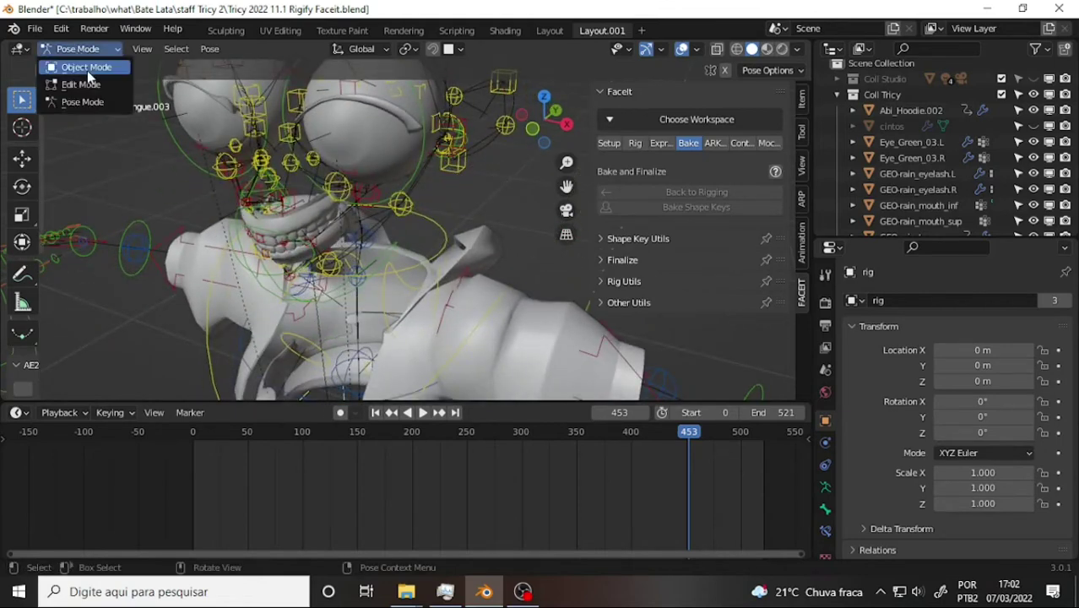
pyautogui.click(87, 68)
pyautogui.click(354, 224)
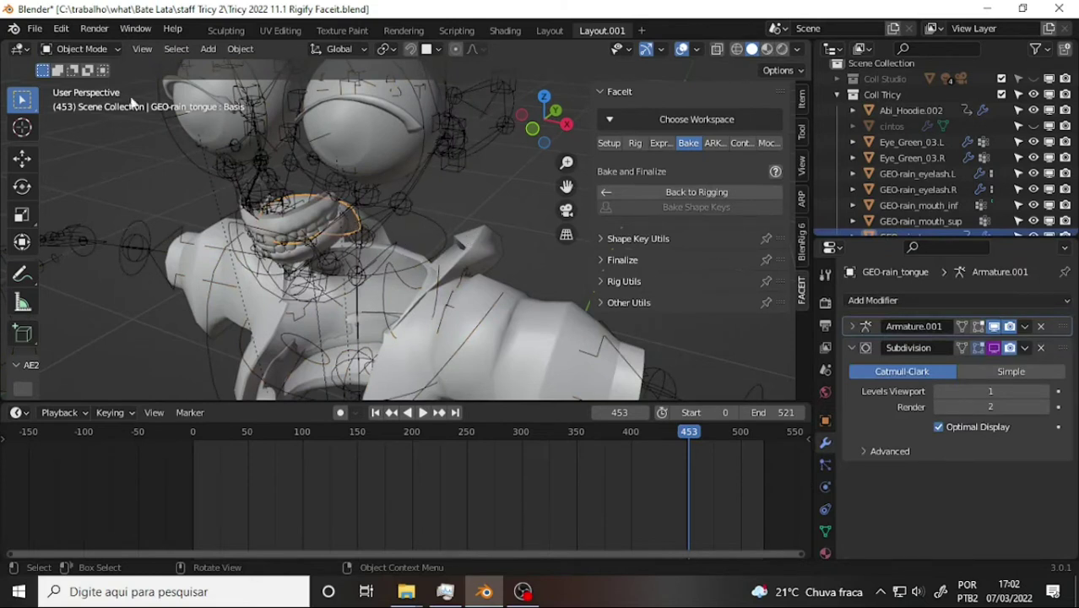
pyautogui.click(75, 47)
pyautogui.click(87, 83)
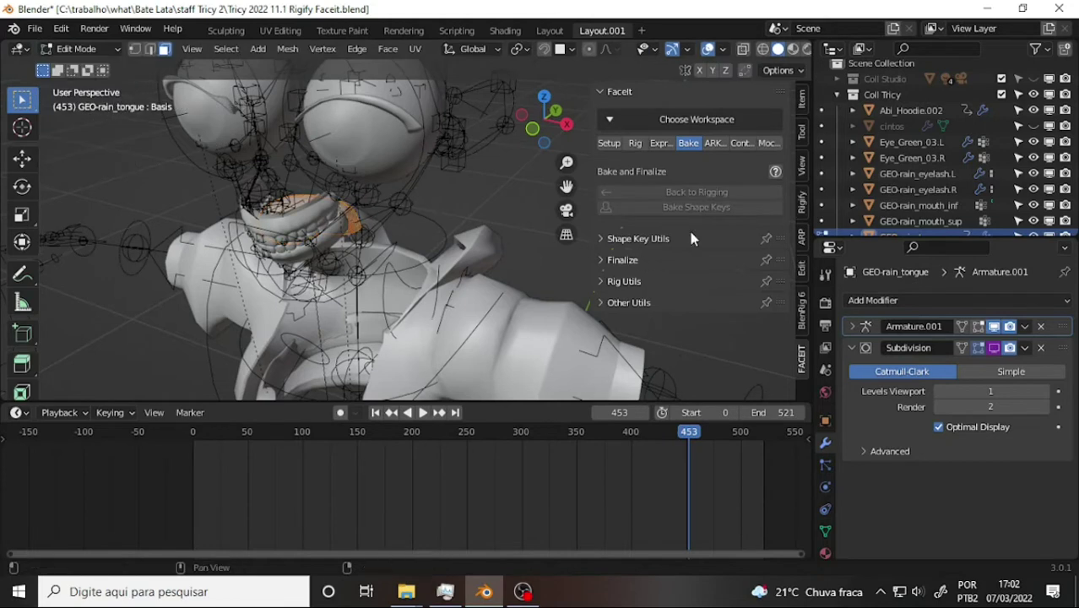
pyautogui.click(608, 143)
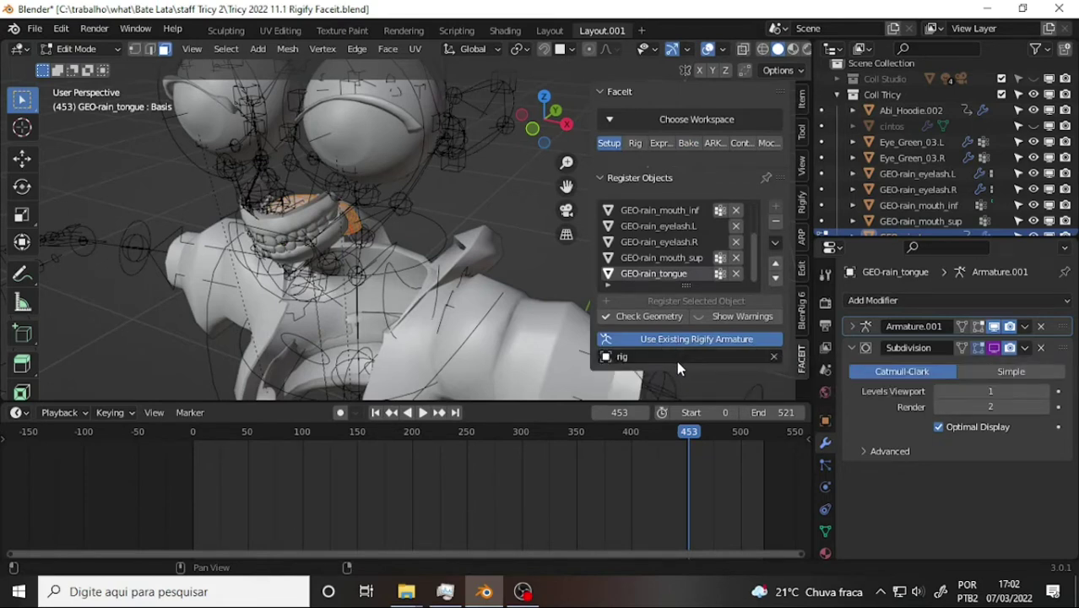
pyautogui.click(689, 339)
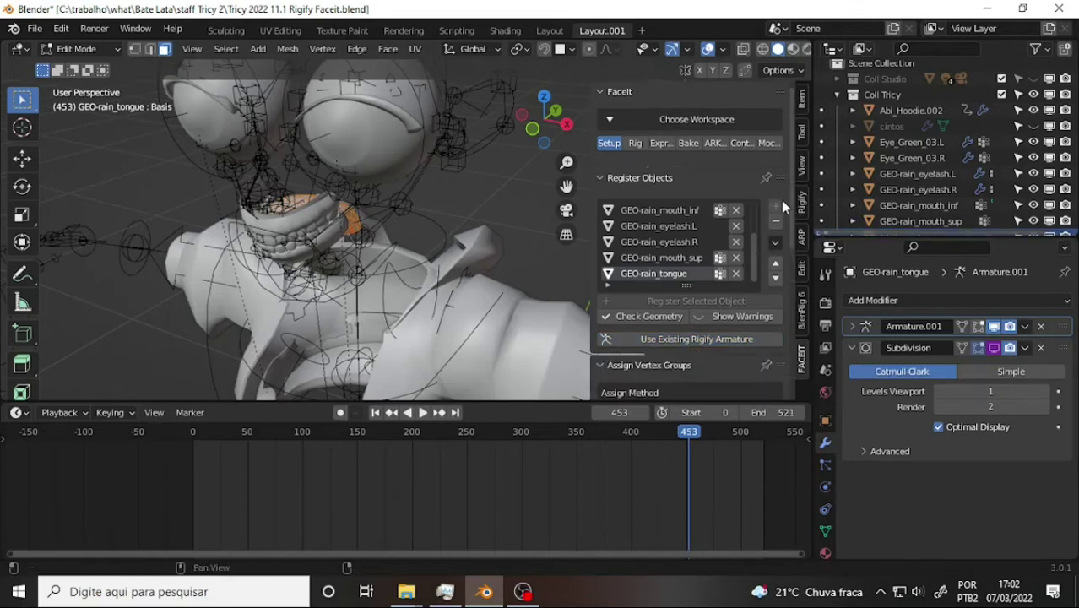
pyautogui.scroll(-3, 789, 207)
pyautogui.scroll(-4, 789, 207)
pyautogui.scroll(2, 790, 207)
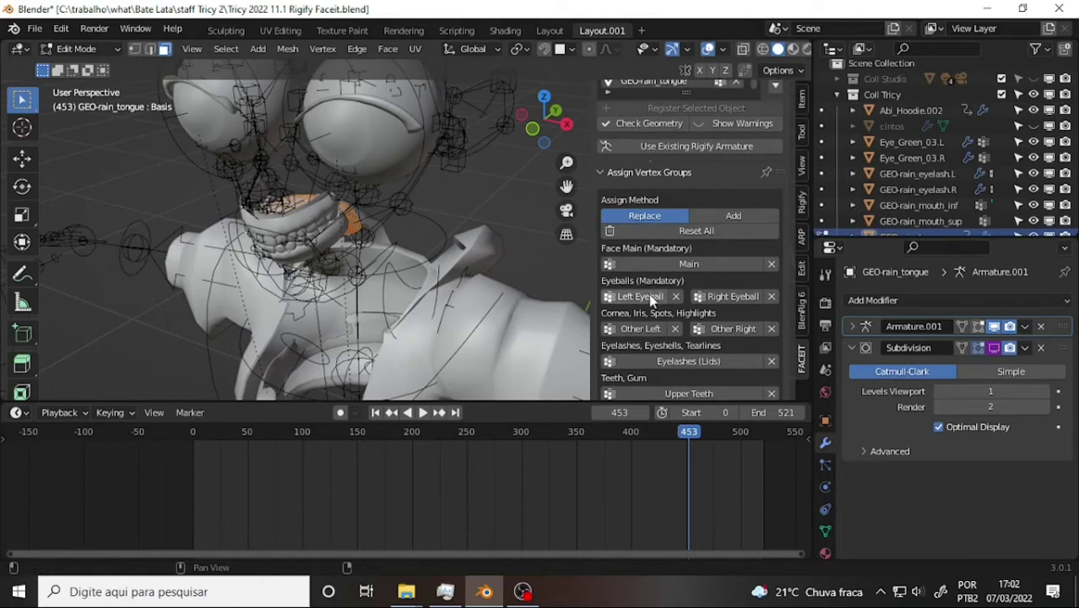
pyautogui.scroll(-3, 696, 221)
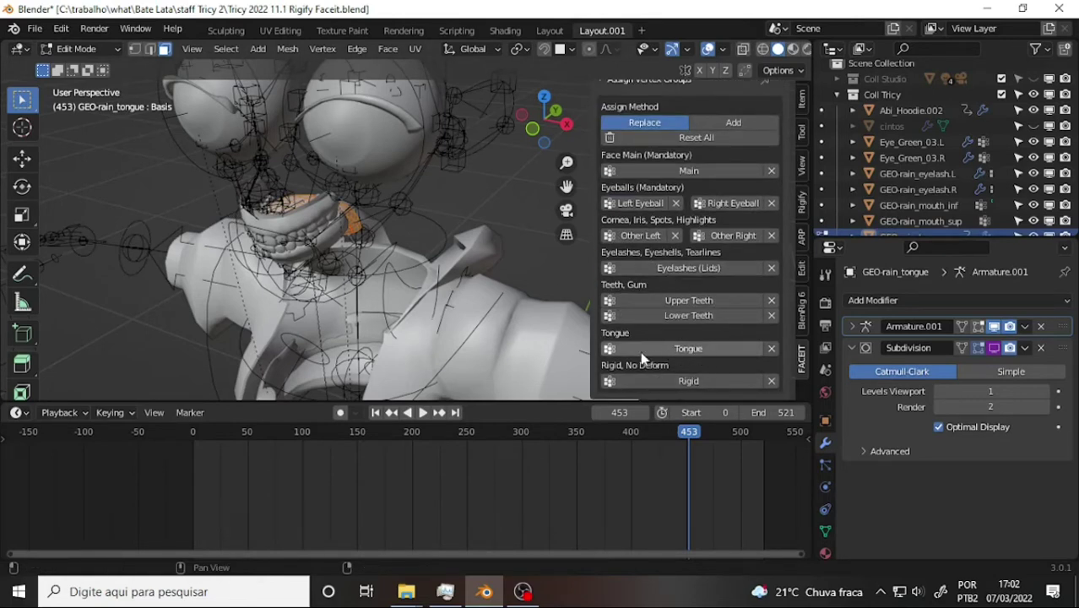
pyautogui.scroll(5, 746, 211)
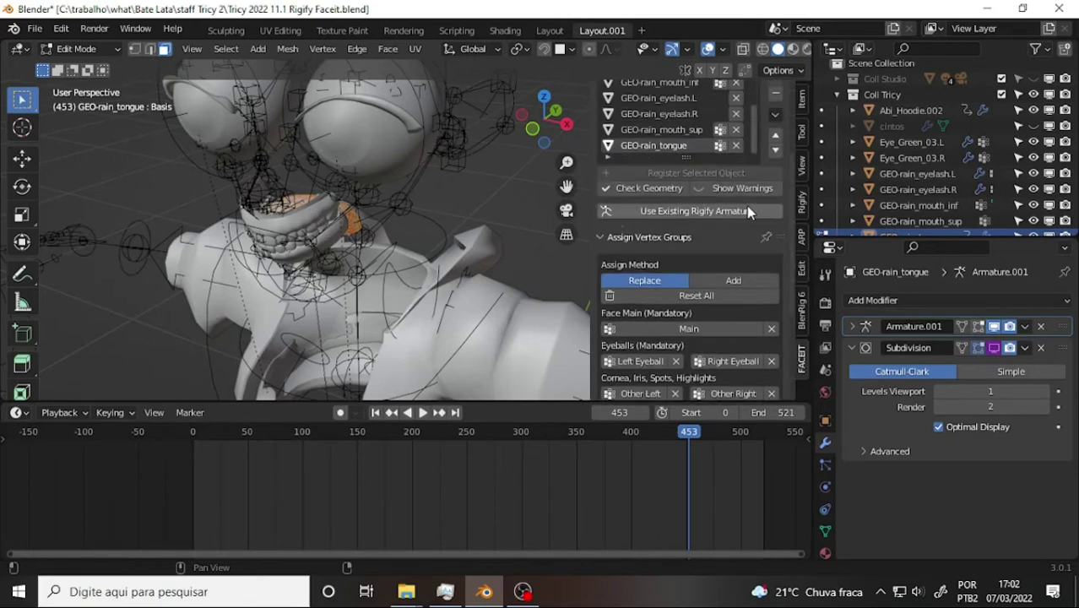
pyautogui.click(667, 211)
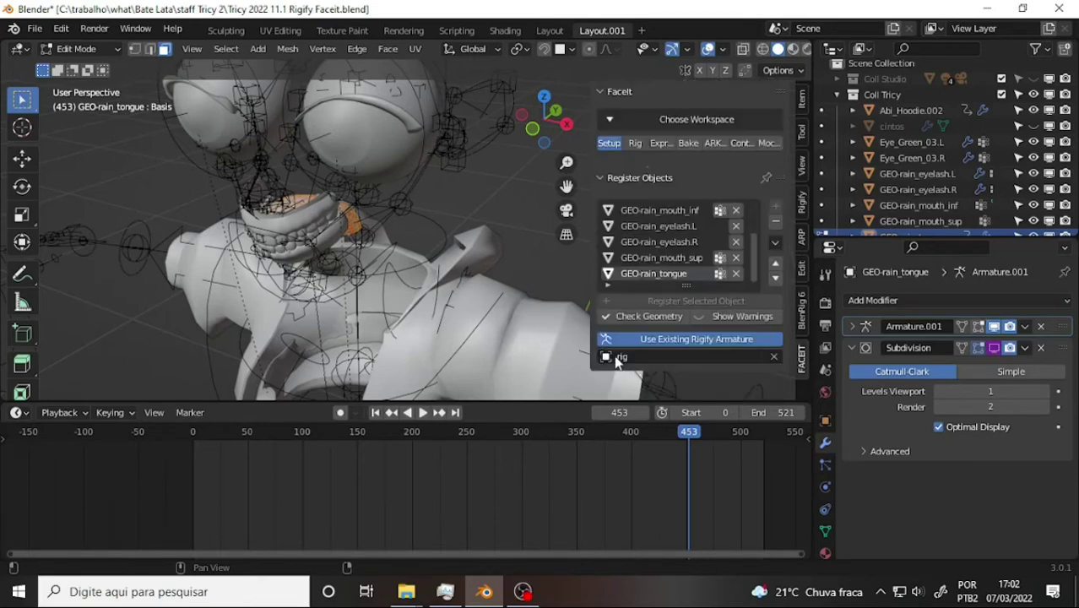
pyautogui.click(661, 143)
pyautogui.click(688, 145)
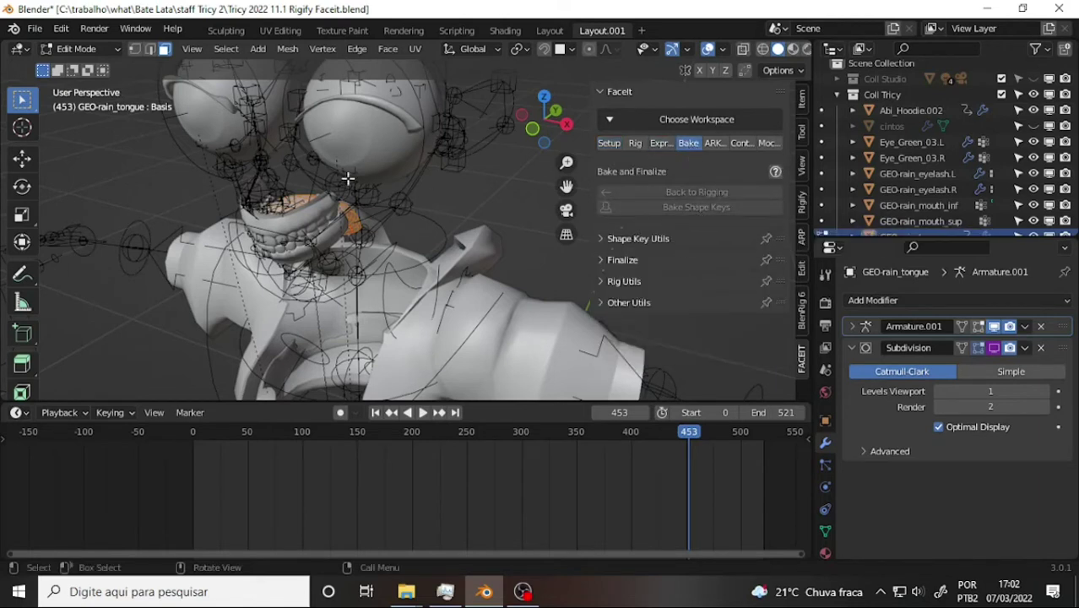
pyautogui.click(83, 50)
# Return to Object Mode and frame the whole head from the front.
pyautogui.click(88, 66)
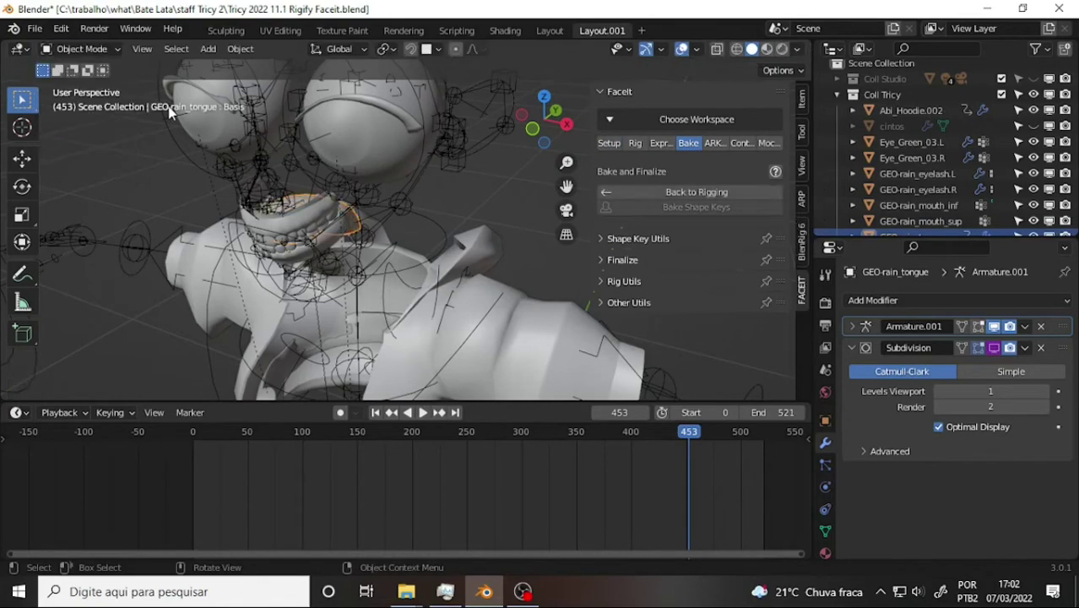
pyautogui.moveTo(537, 221)
pyautogui.mouseDown(button='middle')
pyautogui.moveTo(319, 209)
pyautogui.moveTo(523, 208)
pyautogui.mouseUp(button='middle')
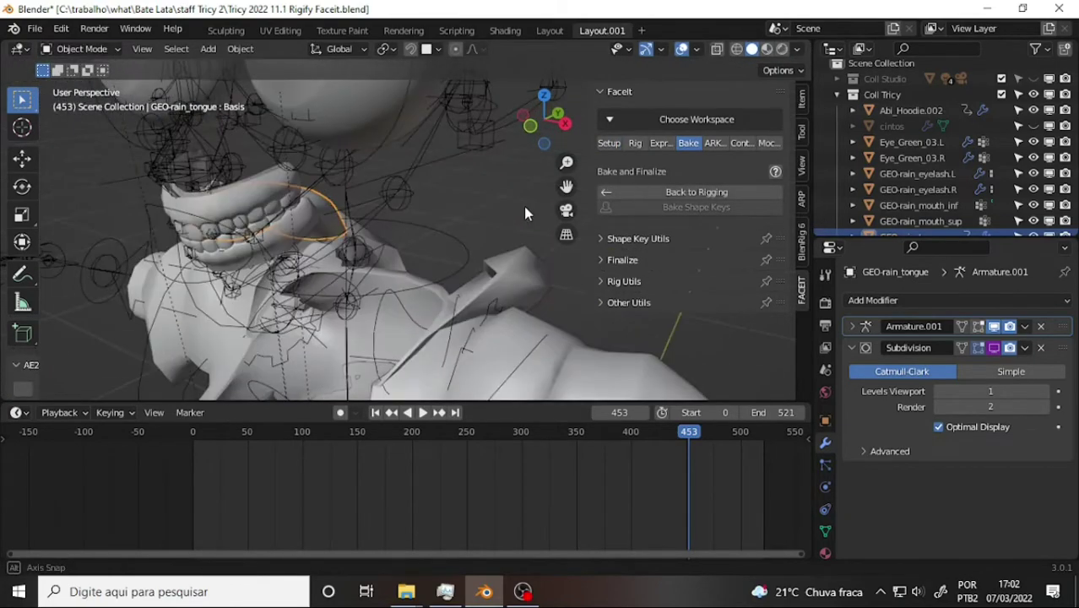
pyautogui.scroll(-2, 523, 208)
pyautogui.scroll(2, 519, 210)
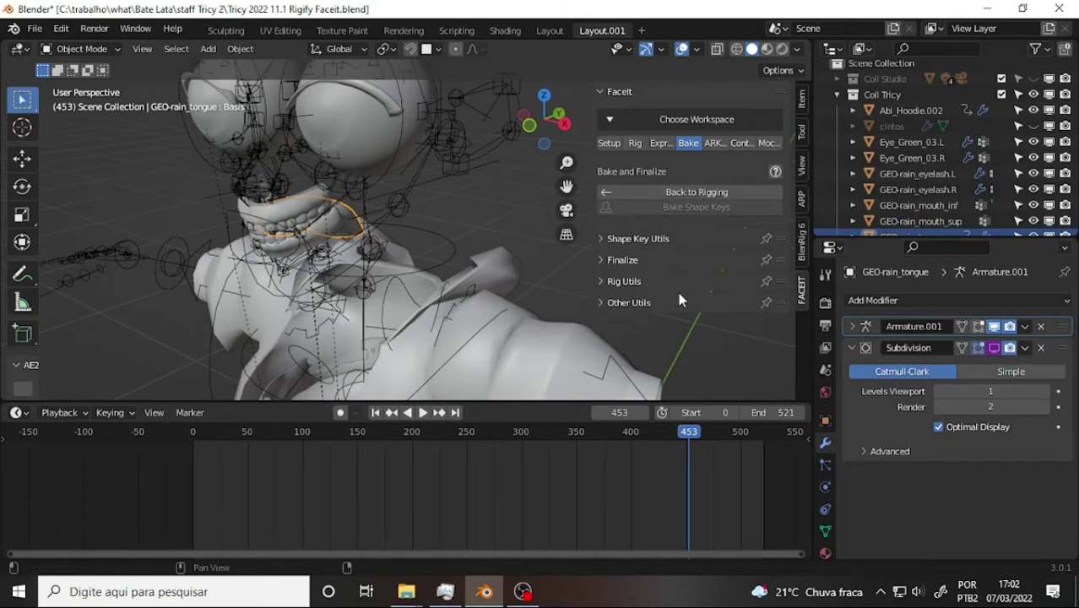
pyautogui.moveTo(510, 245); pyautogui.dragTo(502, 228, button='middle')
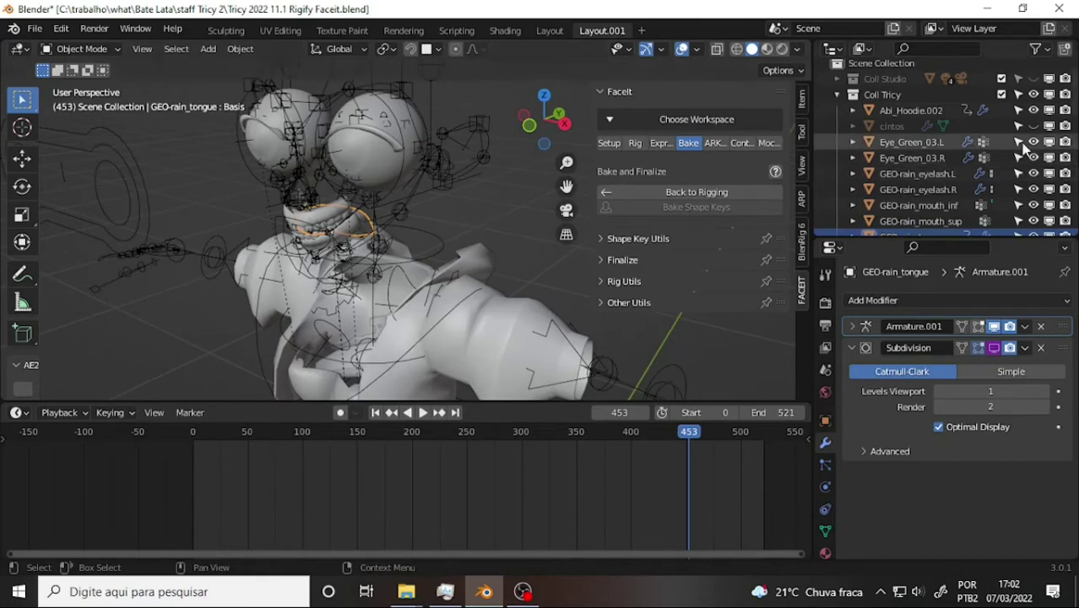
pyautogui.scroll(-5, 1018, 169)
pyautogui.scroll(-3, 1017, 171)
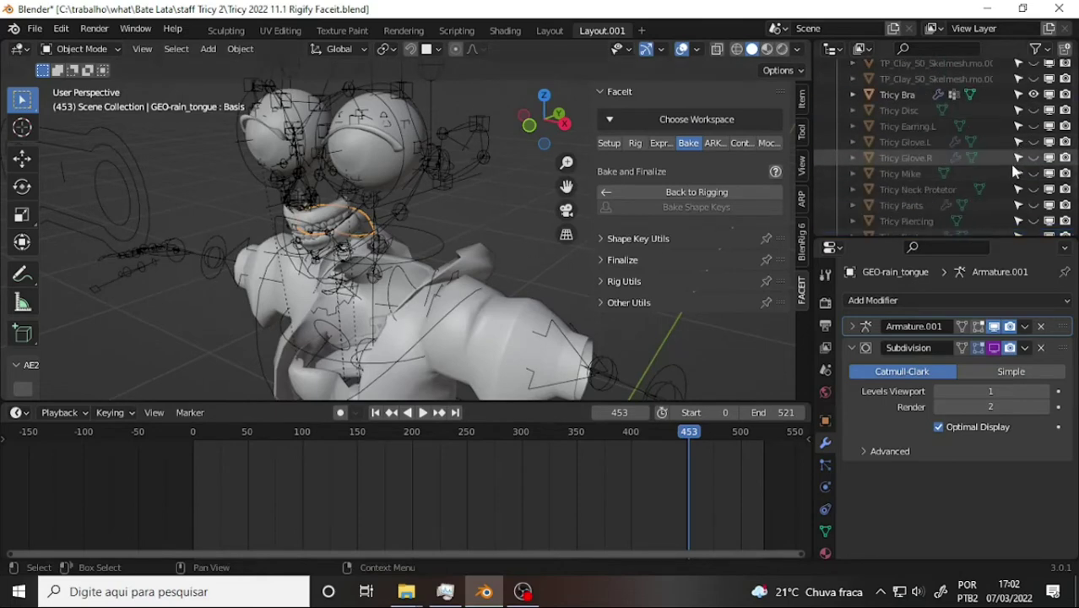
pyautogui.scroll(-4, 1013, 169)
# Unhide the TricyRain_nude body mesh and select the rig armature.
pyautogui.click(1033, 157)
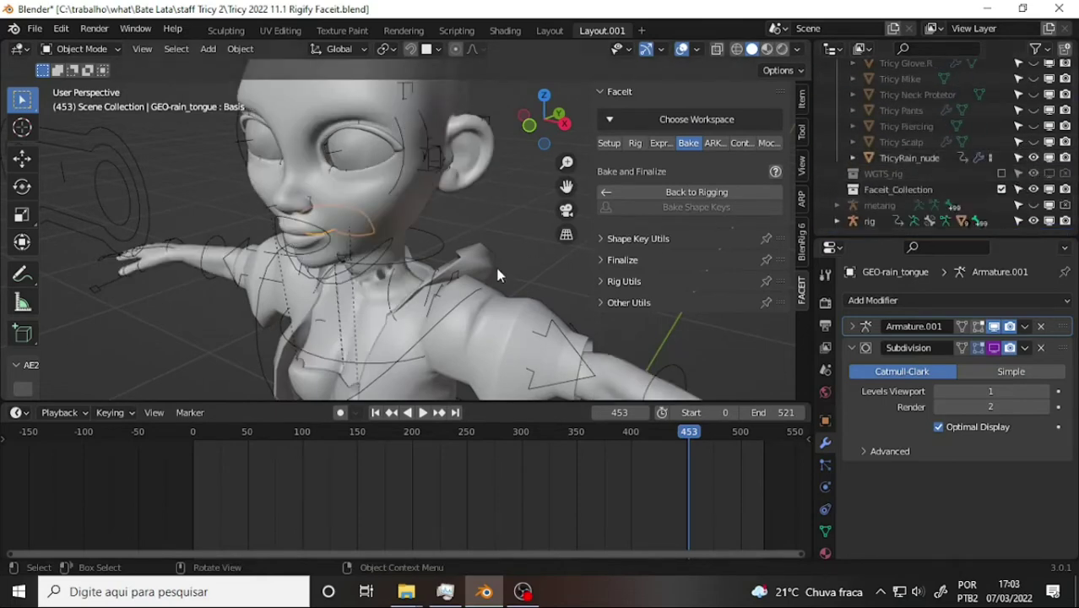
pyautogui.moveTo(292, 270); pyautogui.dragTo(391, 234, button='middle')
pyautogui.scroll(2, 371, 240)
pyautogui.scroll(1, 354, 243)
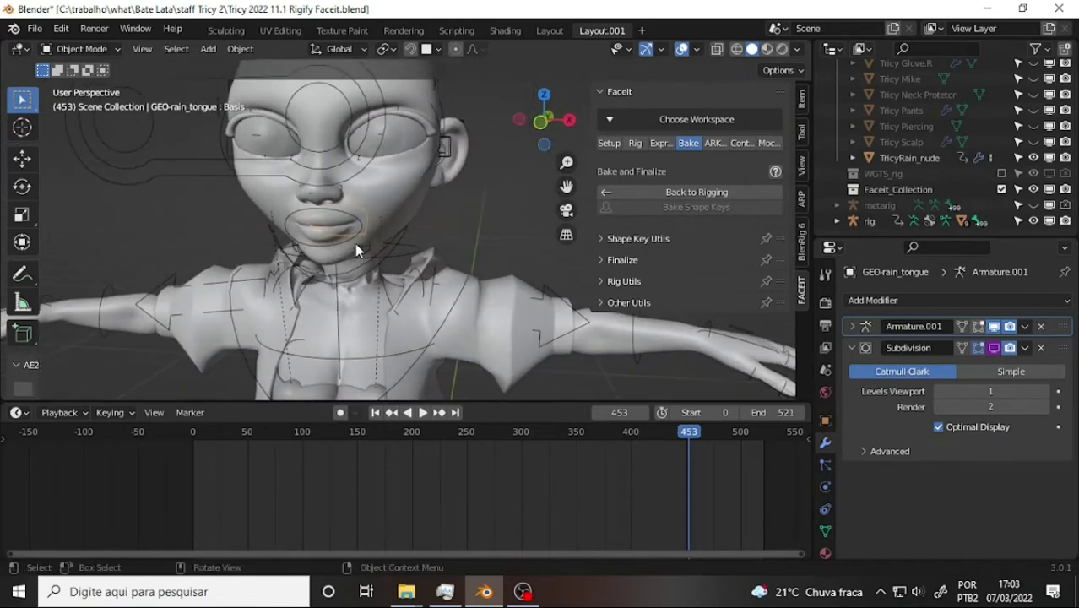
pyautogui.scroll(2, 352, 243)
pyautogui.click(281, 318)
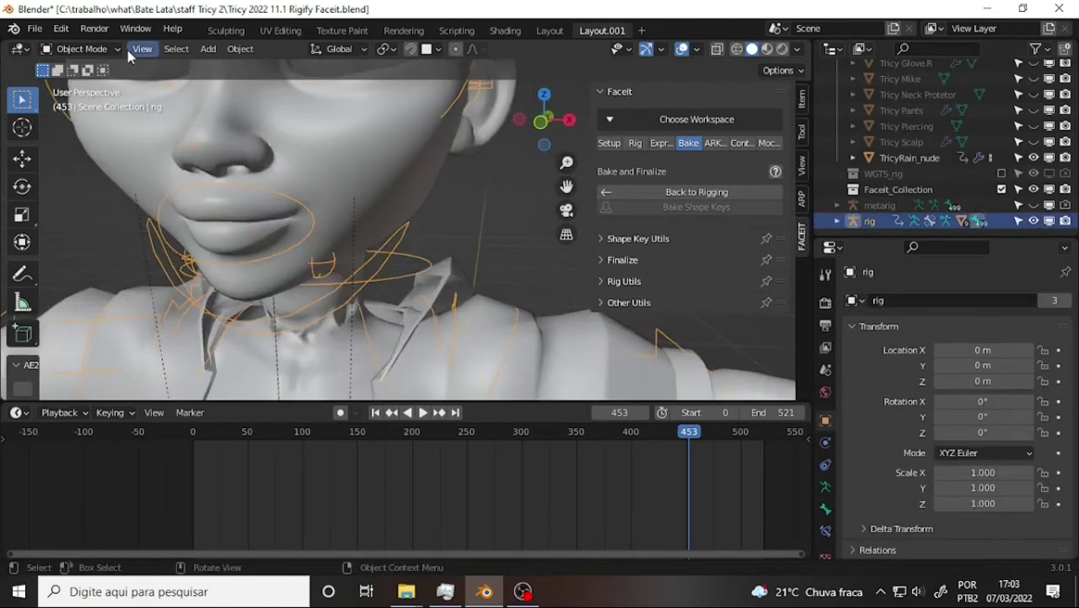
# In Pose Mode, rotate the jaw_master bone around X to open the mouth.
pyautogui.click(82, 49)
pyautogui.click(83, 102)
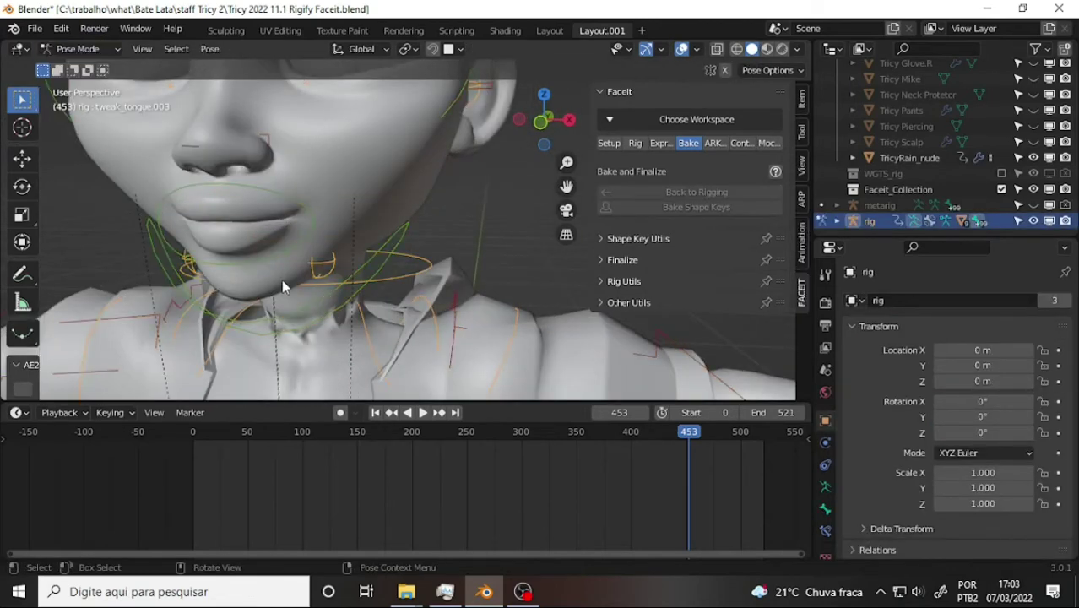
pyautogui.click(281, 325)
pyautogui.click(427, 225)
pyautogui.press('r')
pyautogui.press('x')
pyautogui.press('x')
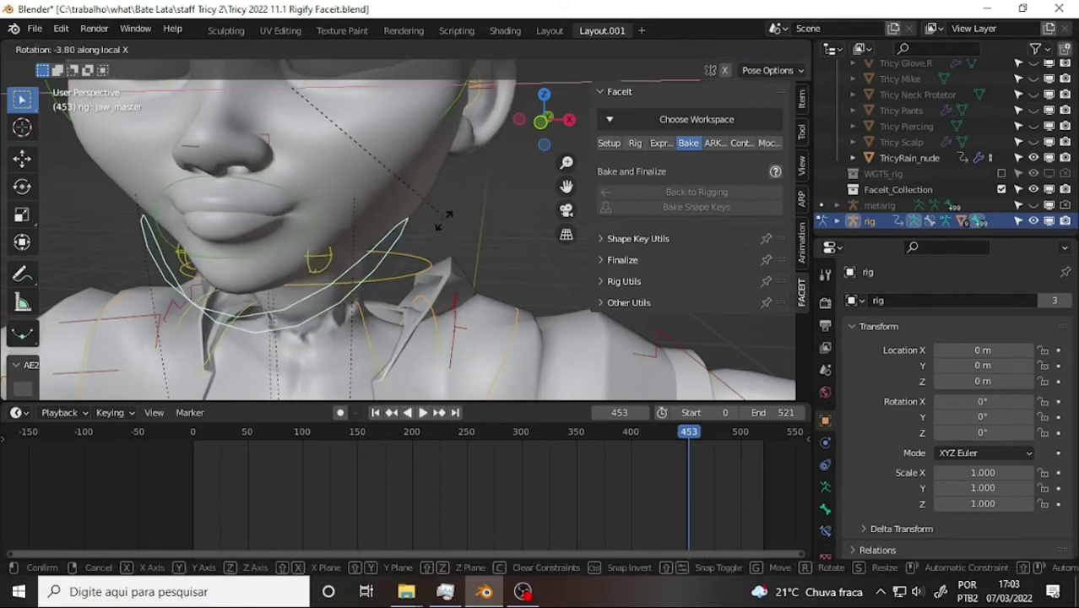
pyautogui.click(312, 107)
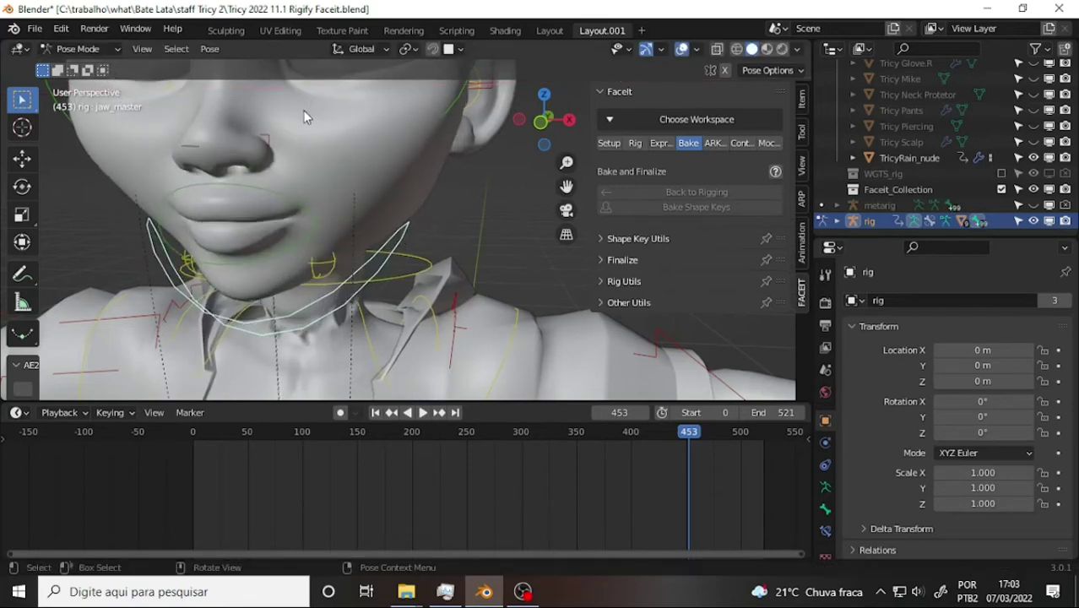
pyautogui.moveTo(306, 115); pyautogui.dragTo(309, 107, button='middle')
pyautogui.press('r')
pyautogui.press('x')
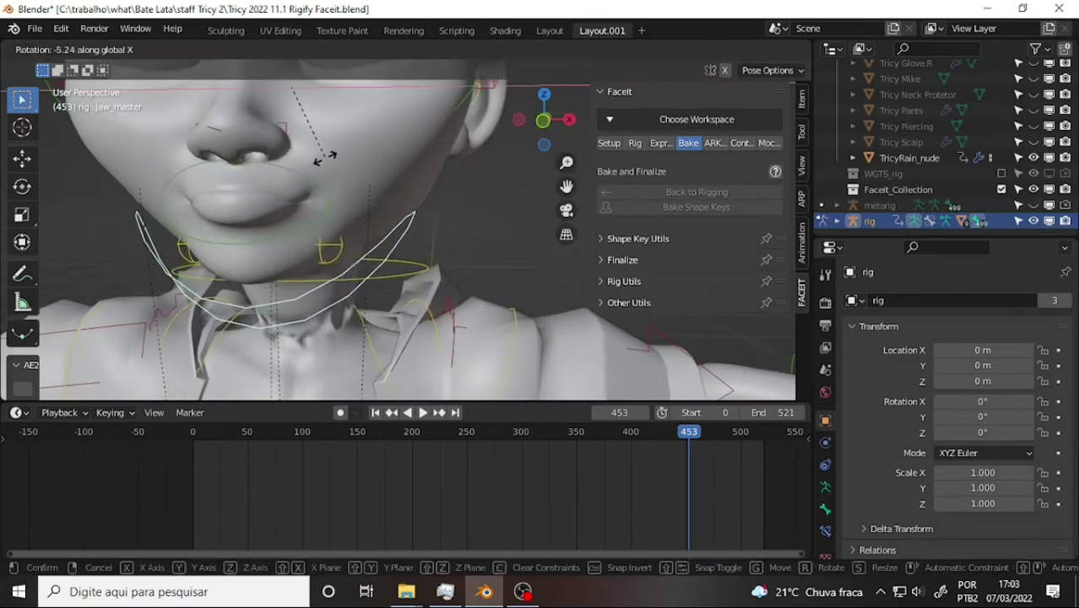
pyautogui.click(307, 108)
# Try scaling jaw_master_mouth along X, Y and Z, cancelling each attempt.
pyautogui.click(330, 221)
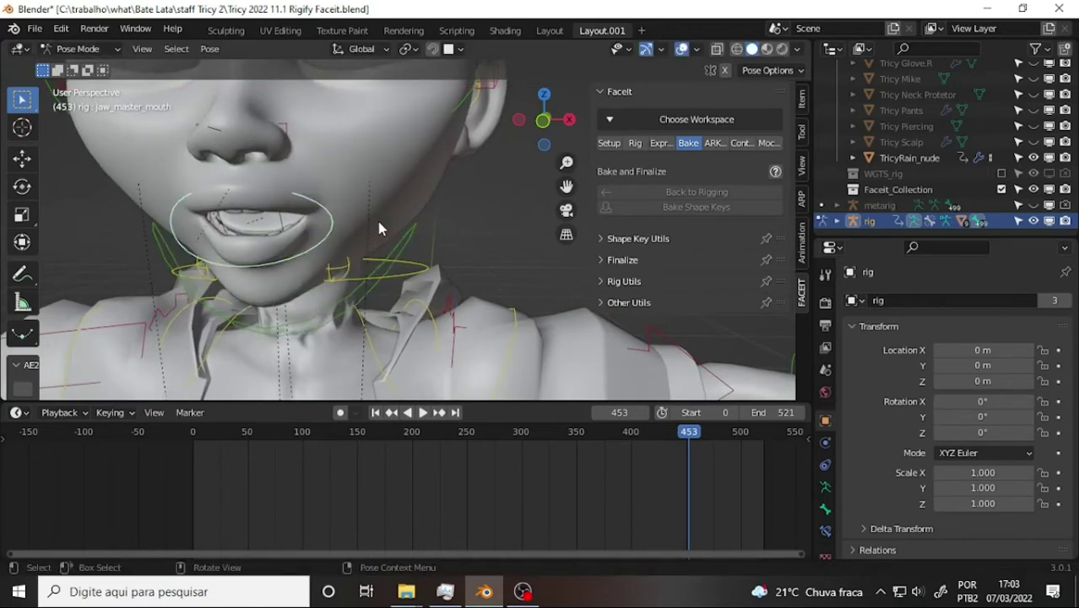
pyautogui.press('s')
pyautogui.press('x')
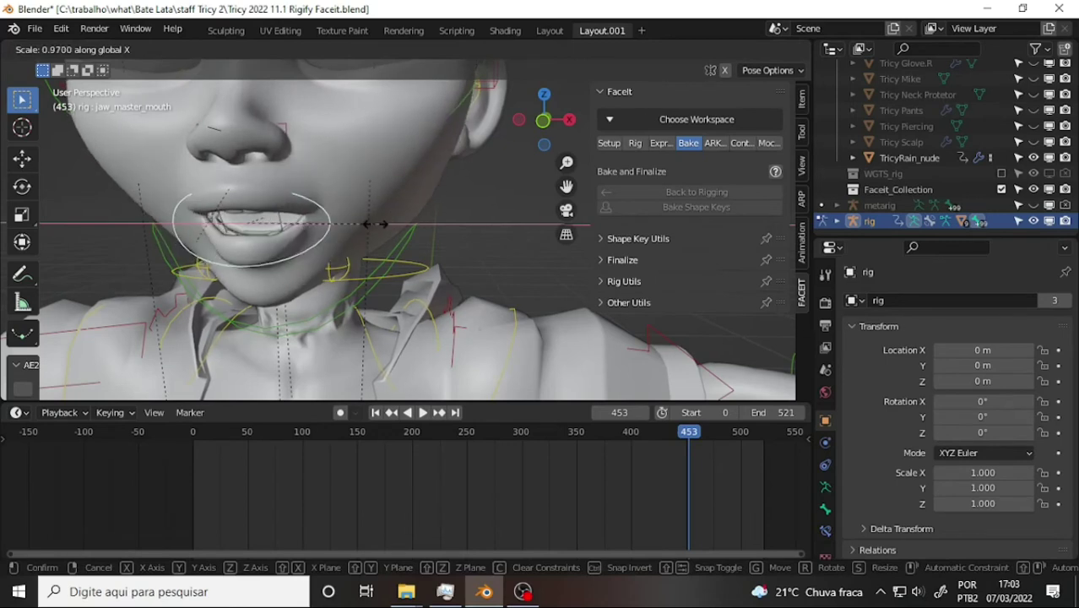
pyautogui.rightClick(383, 222)
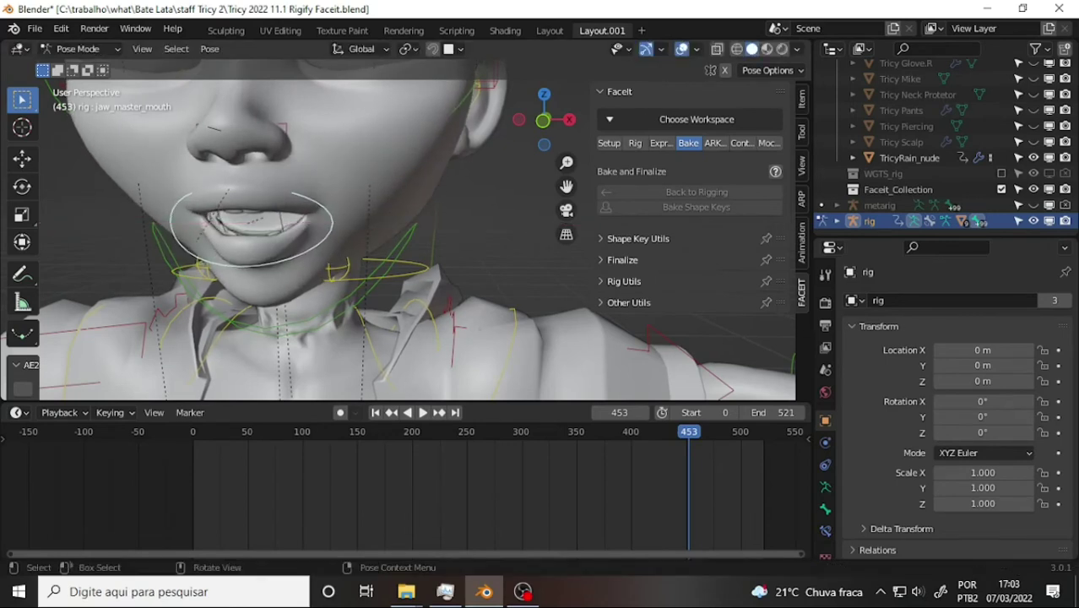
pyautogui.press('s')
pyautogui.press('y')
pyautogui.rightClick(356, 220)
pyautogui.press('s')
pyautogui.press('z')
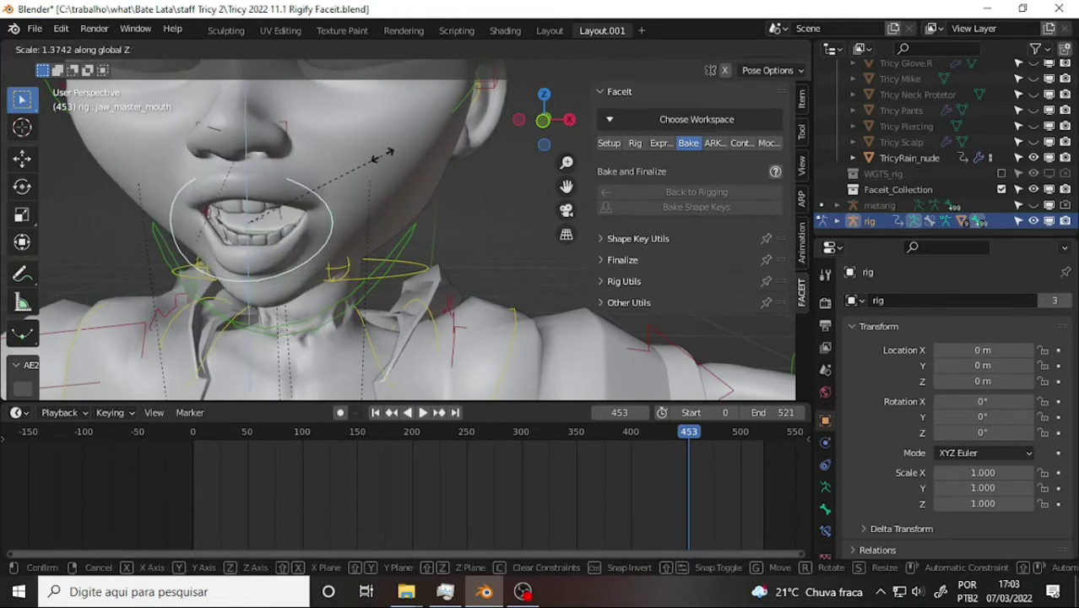
pyautogui.rightClick(408, 166)
# Orbit and zoom around the head to inspect the open mouth from profile, three-quarter and front views.
pyautogui.moveTo(407, 168)
pyautogui.mouseDown(button='middle')
pyautogui.moveTo(289, 169)
pyautogui.moveTo(426, 147)
pyautogui.moveTo(393, 165)
pyautogui.mouseUp(button='middle')
pyautogui.scroll(-2, 395, 160)
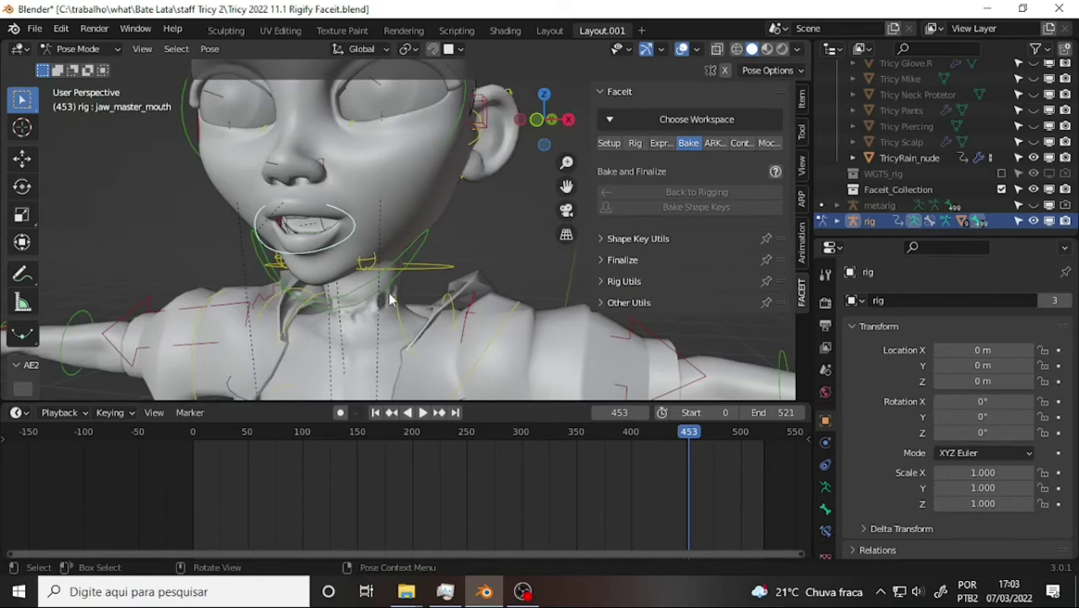
pyautogui.scroll(2, 312, 260)
pyautogui.moveTo(317, 242)
pyautogui.mouseDown(button='middle')
pyautogui.moveTo(435, 205)
pyautogui.moveTo(284, 218)
pyautogui.mouseUp(button='middle')
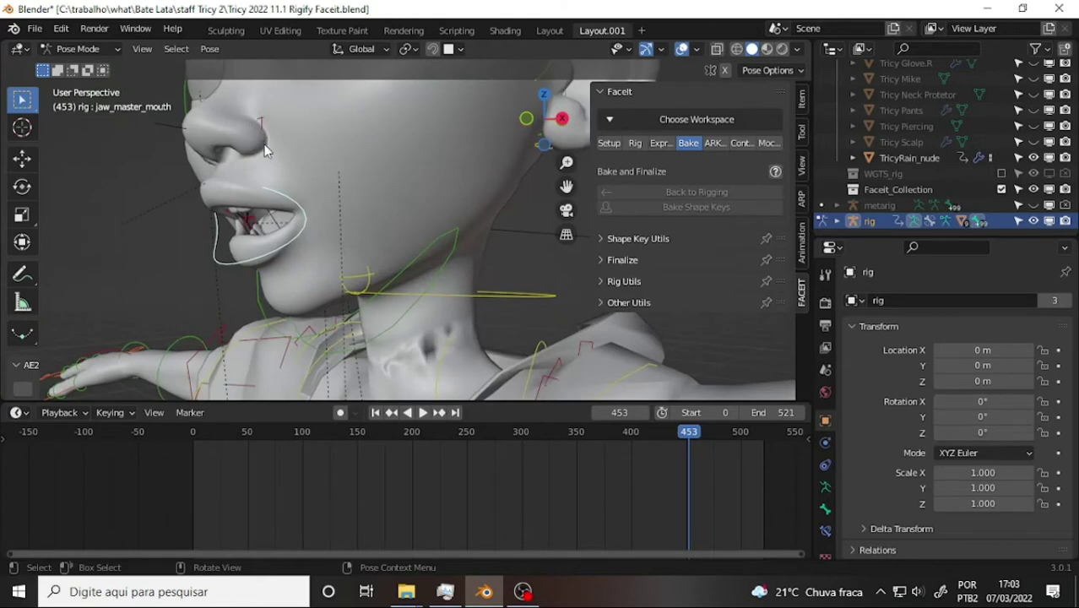
pyautogui.moveTo(311, 183)
pyautogui.mouseDown(button='middle')
pyautogui.moveTo(345, 200)
pyautogui.moveTo(194, 222)
pyautogui.moveTo(409, 235)
pyautogui.moveTo(377, 219)
pyautogui.moveTo(398, 211)
pyautogui.mouseUp(button='middle')
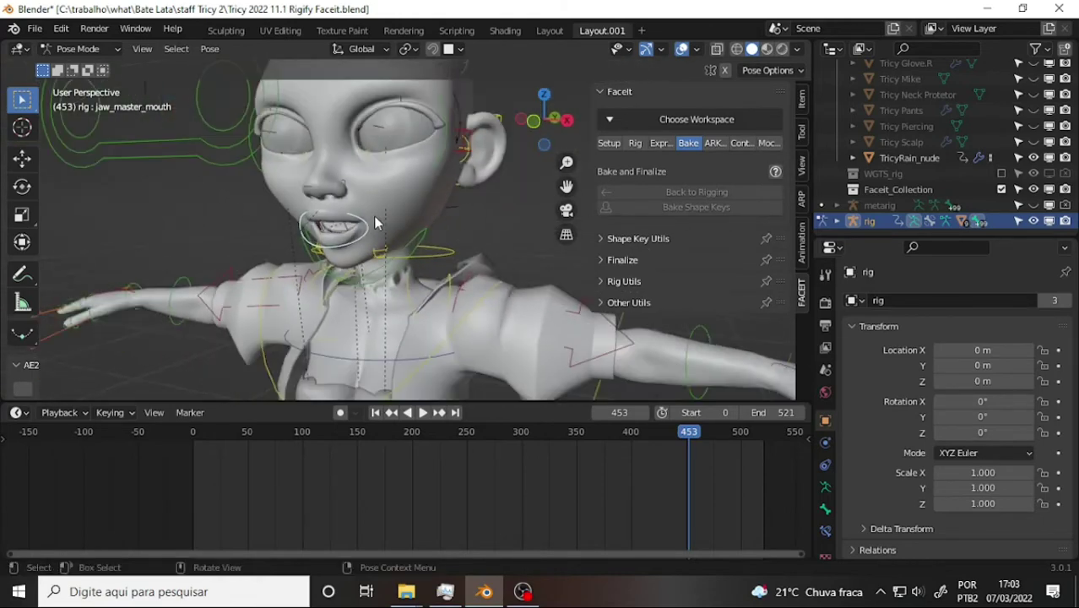
pyautogui.scroll(-3, 398, 211)
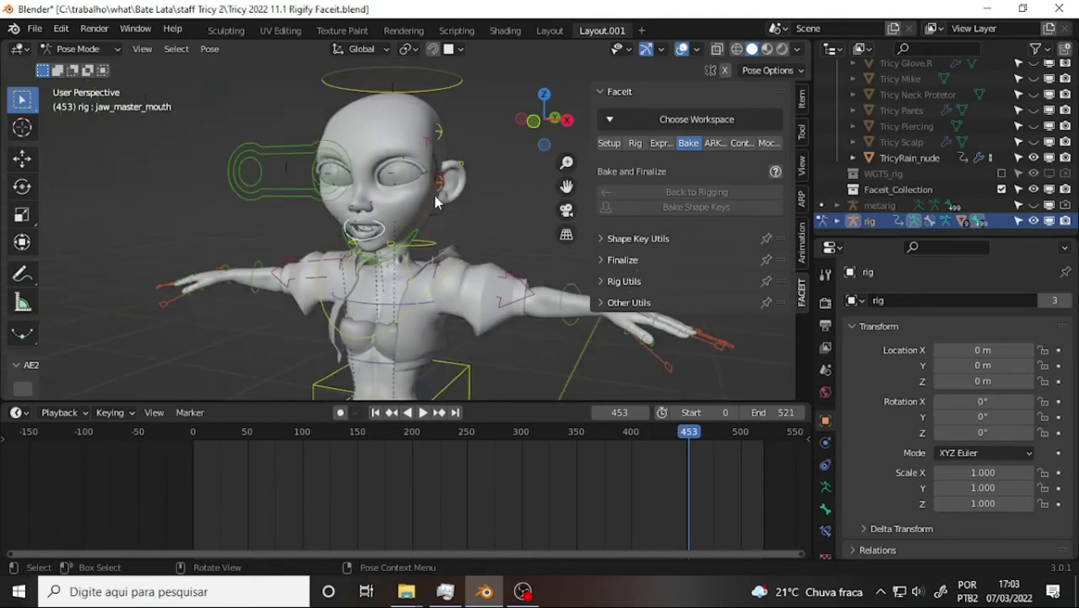
pyautogui.moveTo(440, 181)
pyautogui.mouseDown(button='middle')
pyautogui.moveTo(315, 212)
pyautogui.moveTo(494, 211)
pyautogui.moveTo(488, 201)
pyautogui.mouseUp(button='middle')
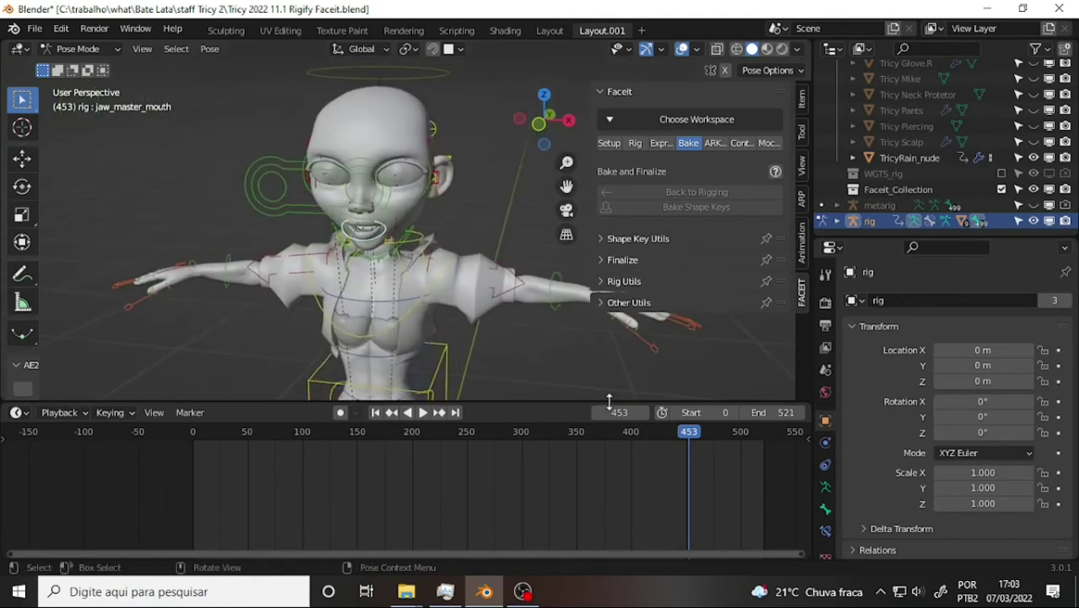
# Move the timeline playhead back from frame 453 to frame 373.
pyautogui.moveTo(667, 441)
pyautogui.mouseDown()
pyautogui.moveTo(192, 435)
pyautogui.moveTo(601, 435)
pyautogui.mouseUp()
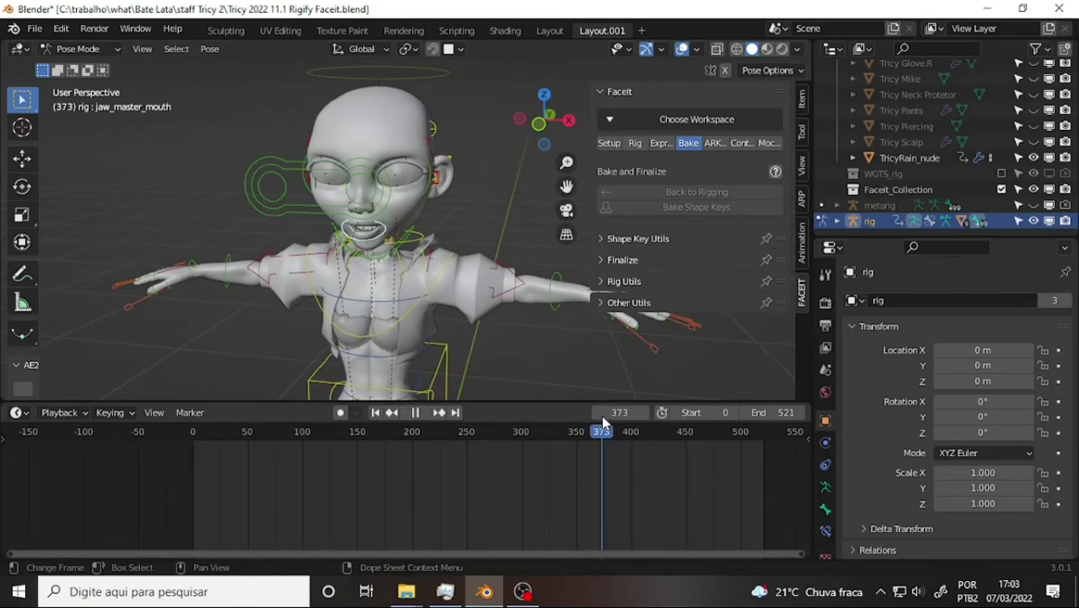
pyautogui.click(523, 591)
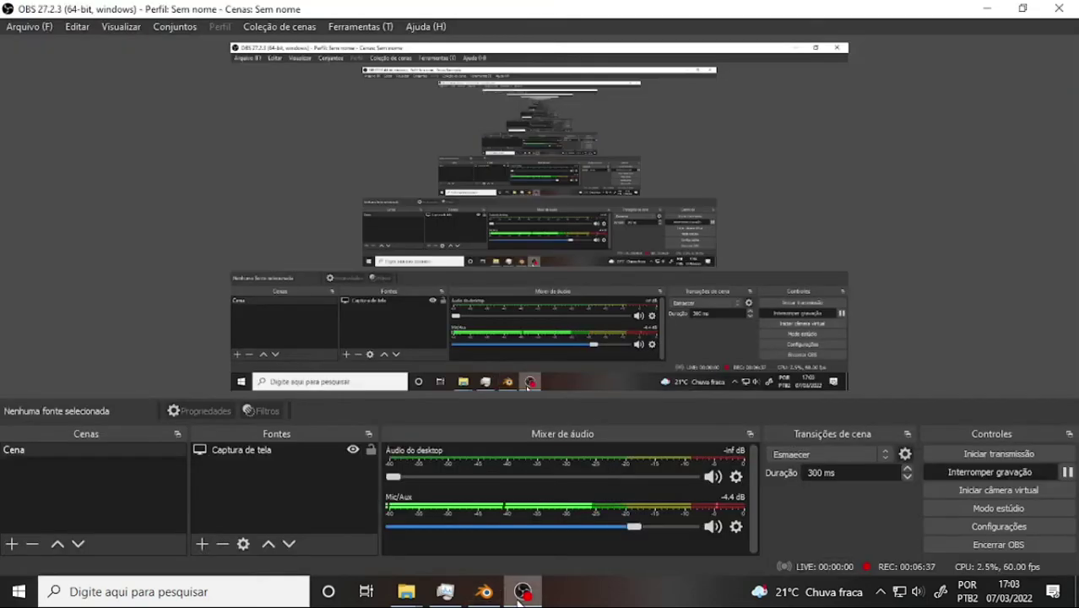
pyautogui.click(484, 590)
pyautogui.scroll(3, 470, 201)
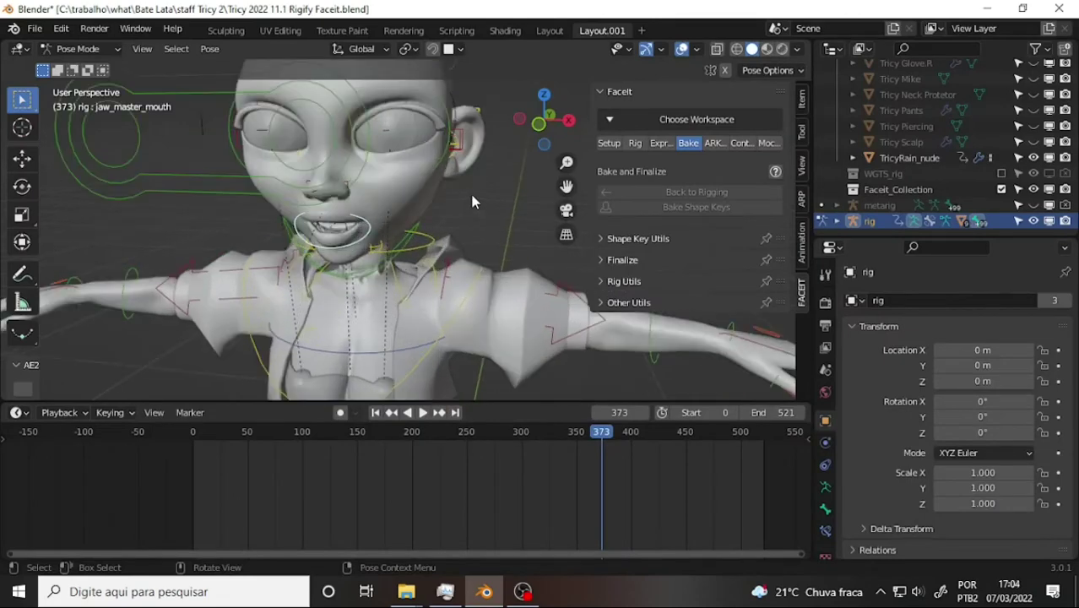
pyautogui.moveTo(473, 191)
pyautogui.mouseDown(button='middle')
pyautogui.moveTo(364, 141)
pyautogui.moveTo(517, 116)
pyautogui.moveTo(464, 153)
pyautogui.mouseUp(button='middle')
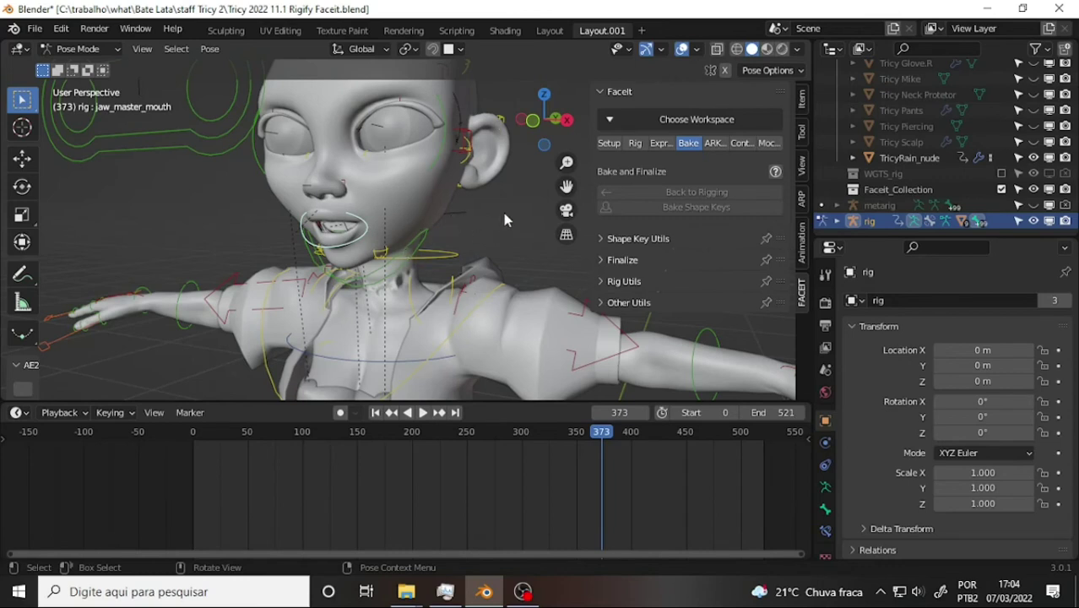
pyautogui.moveTo(502, 216); pyautogui.dragTo(458, 219, button='middle')
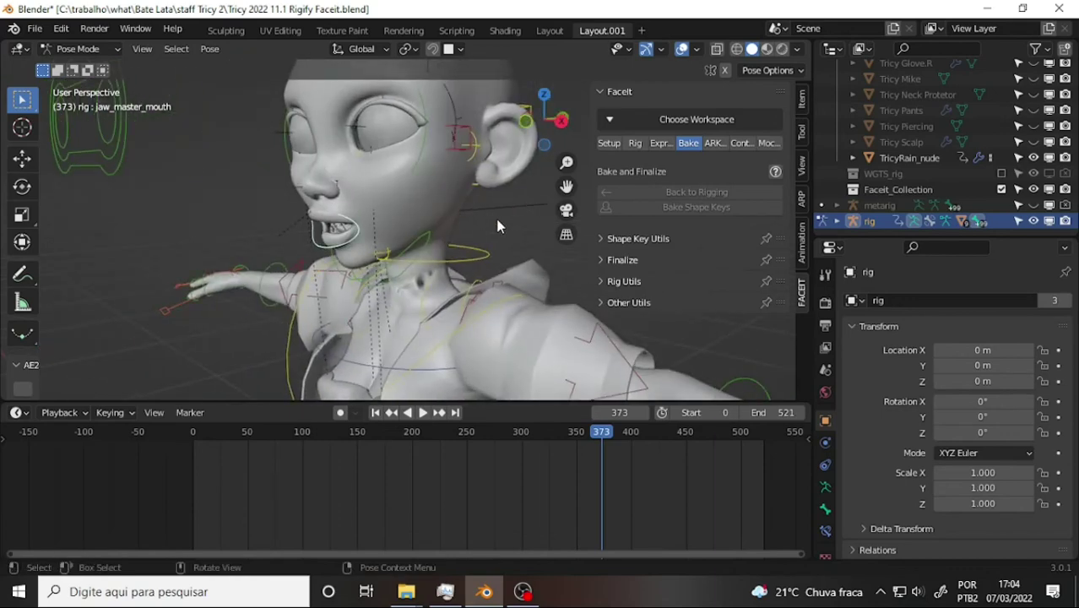
pyautogui.moveTo(517, 212); pyautogui.dragTo(593, 216, button='middle')
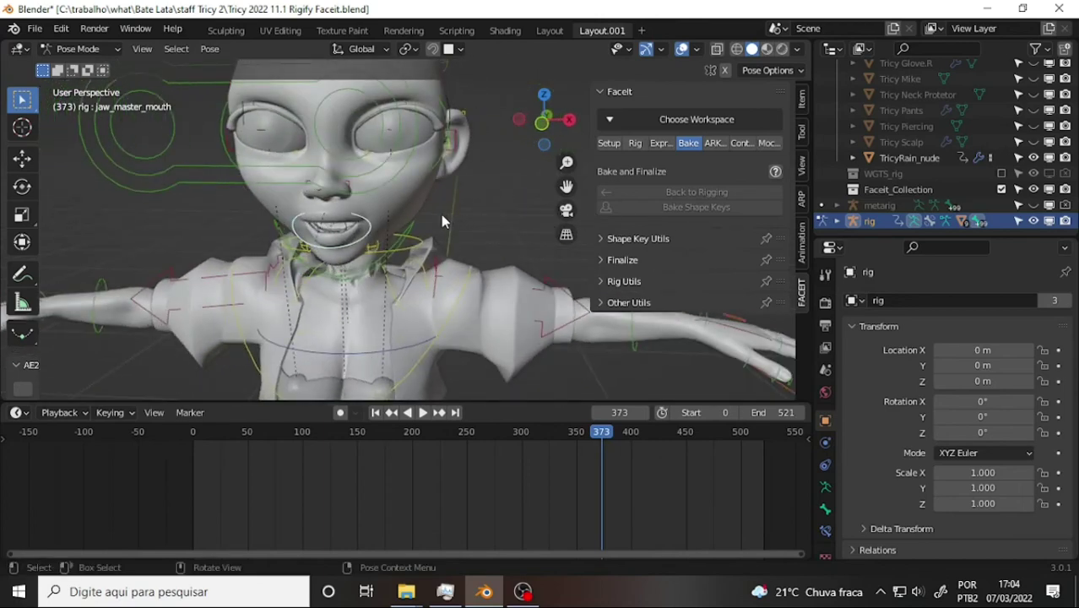
pyautogui.scroll(3, 476, 221)
pyautogui.scroll(-5, 476, 221)
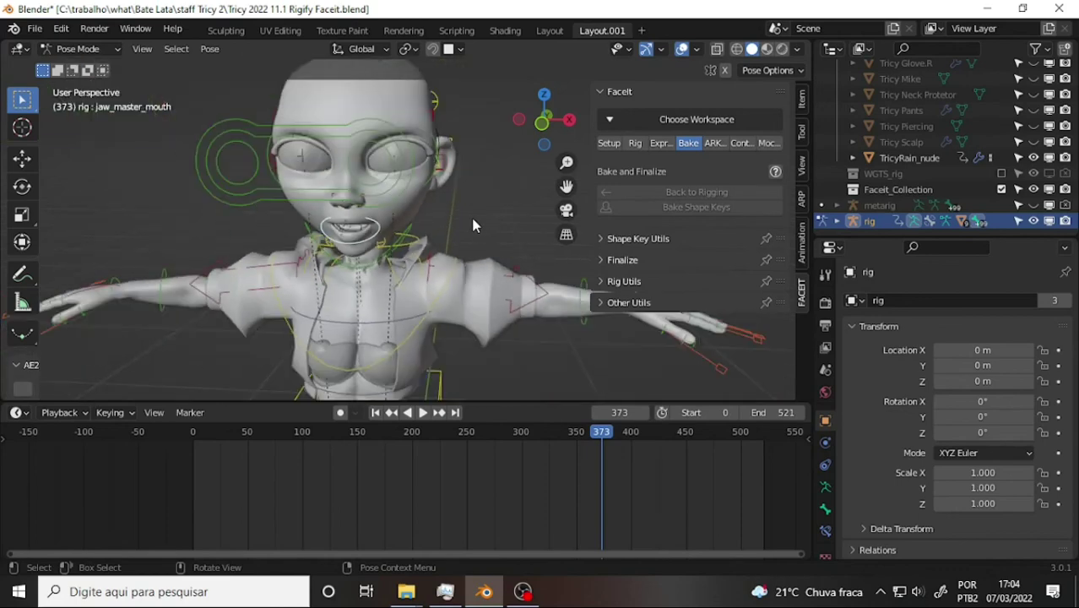
pyautogui.moveTo(476, 221)
pyautogui.mouseDown(button='middle')
pyautogui.moveTo(200, 179)
pyautogui.moveTo(482, 200)
pyautogui.mouseUp(button='middle')
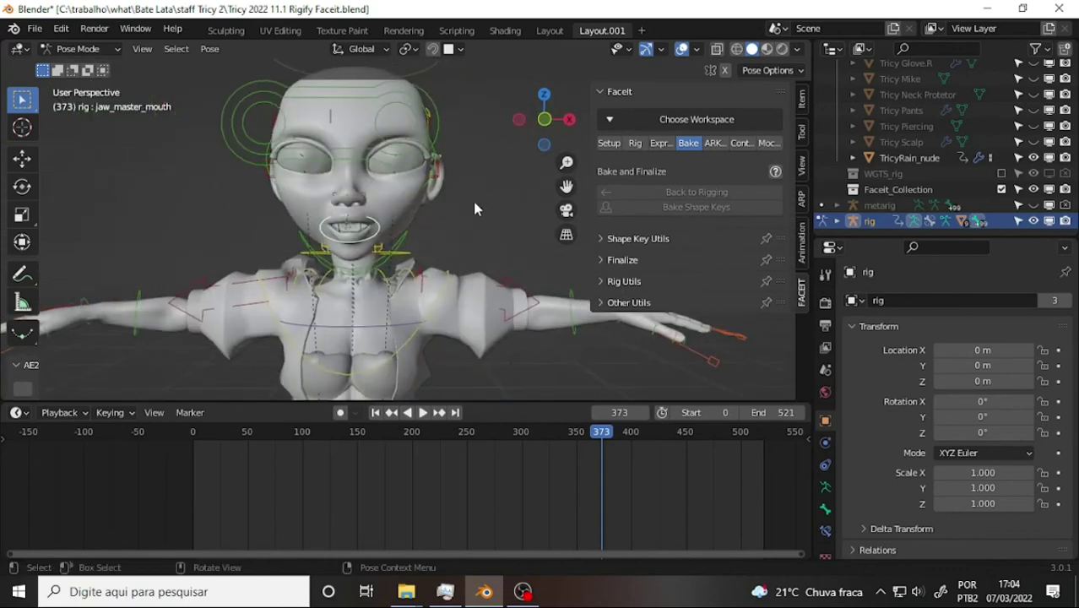
pyautogui.moveTo(507, 219)
pyautogui.mouseDown(button='middle')
pyautogui.moveTo(392, 212)
pyautogui.moveTo(489, 207)
pyautogui.mouseUp(button='middle')
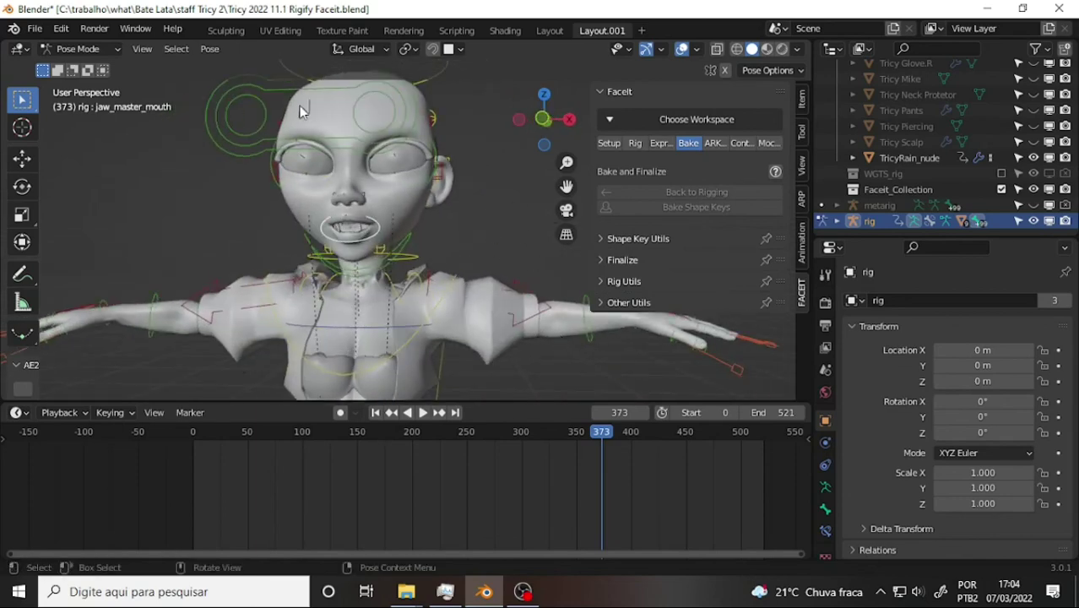